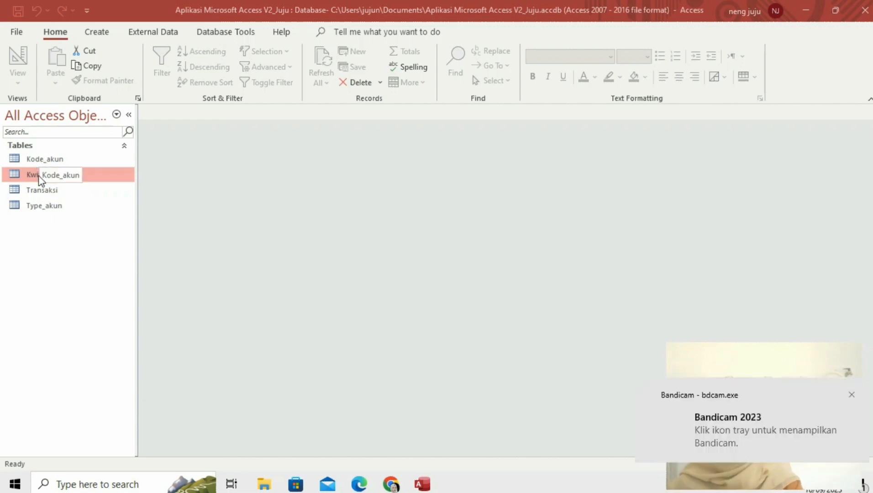
# Create a form from the Kwitansi table and place a command button below its transaction subform.
pyautogui.click(96, 32)
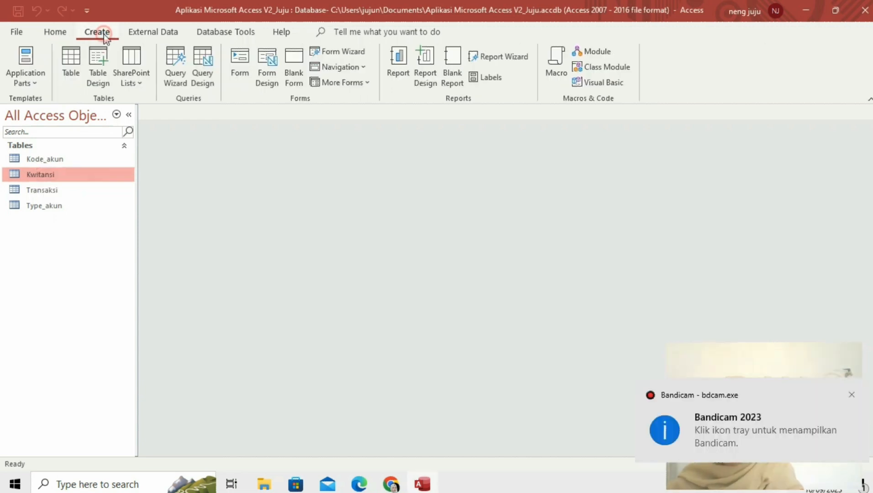
pyautogui.click(248, 69)
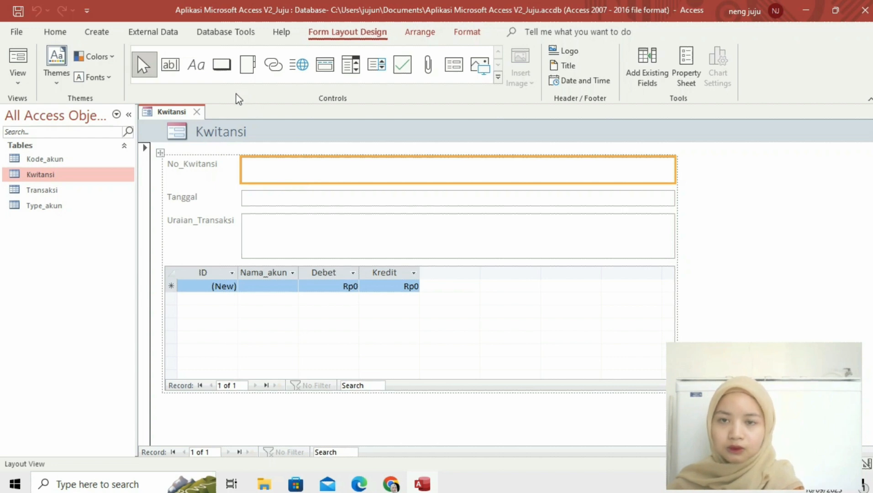
pyautogui.click(222, 71)
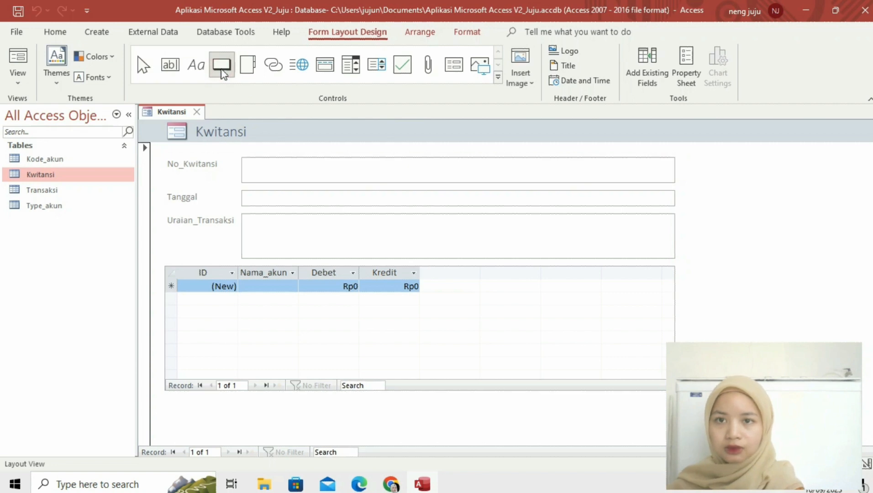
pyautogui.click(547, 390)
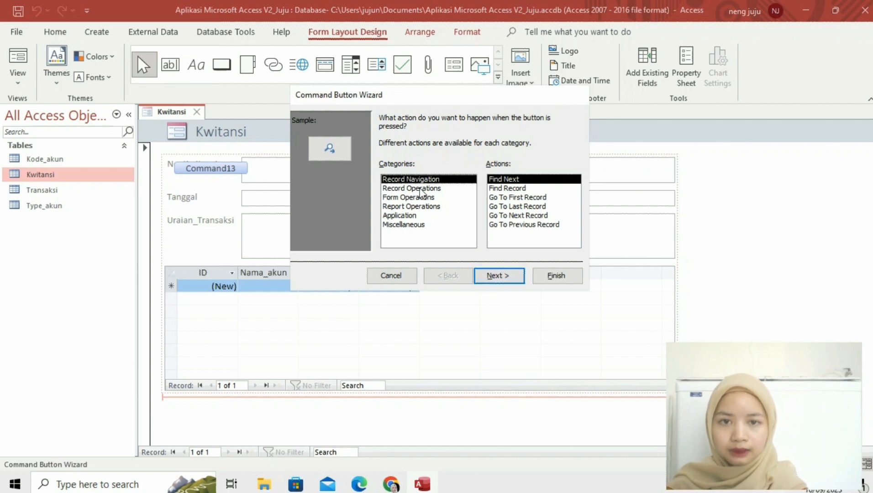
# Configure the command button with the Record Operations action Add New Record and the text label Add Record.
pyautogui.click(420, 189)
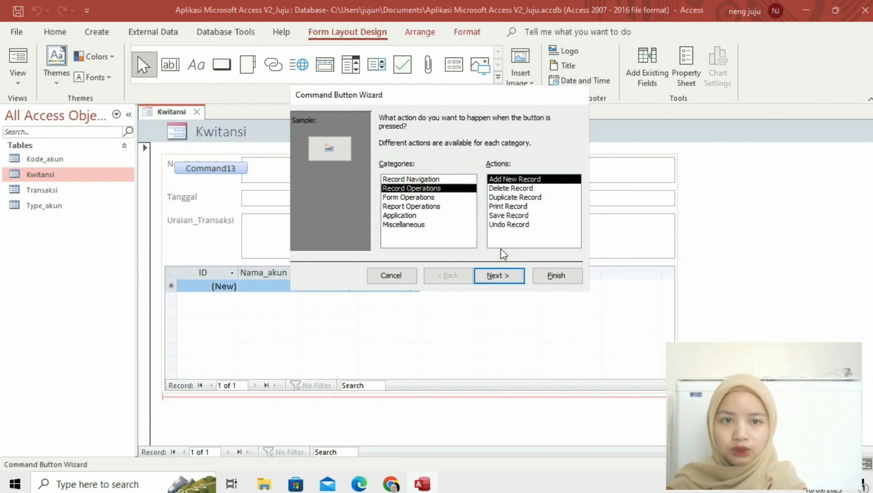
pyautogui.click(501, 276)
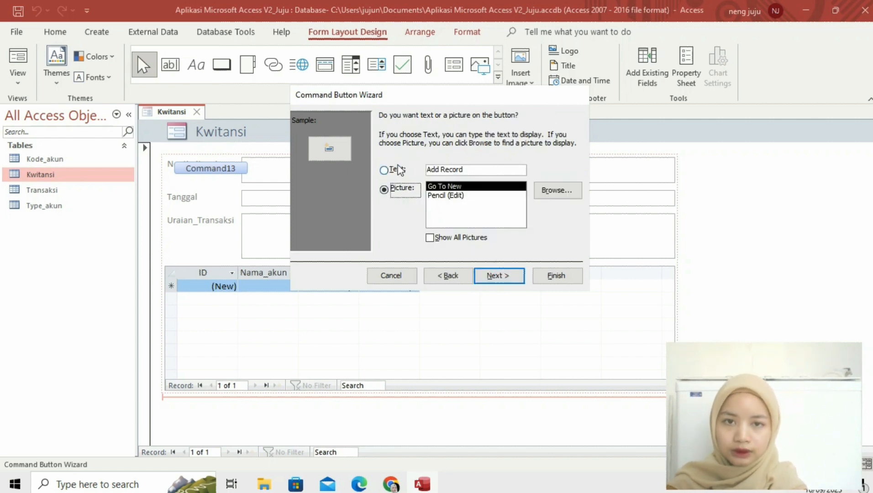
pyautogui.click(399, 202)
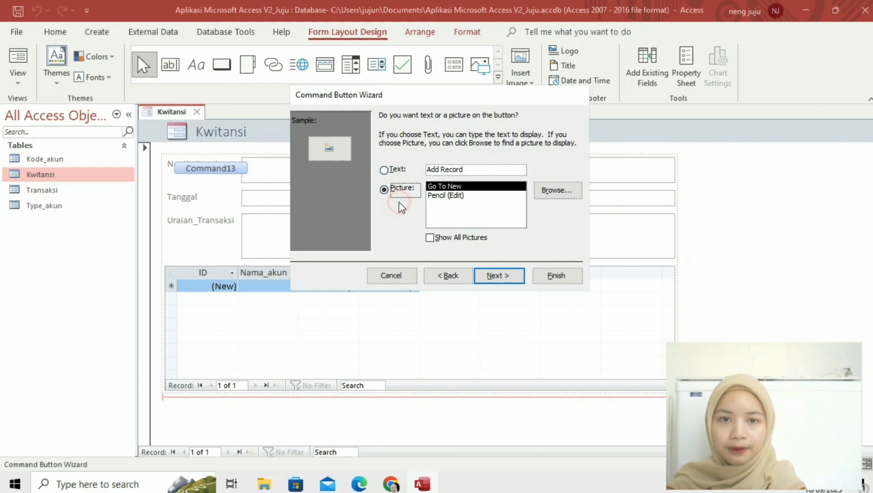
pyautogui.click(390, 171)
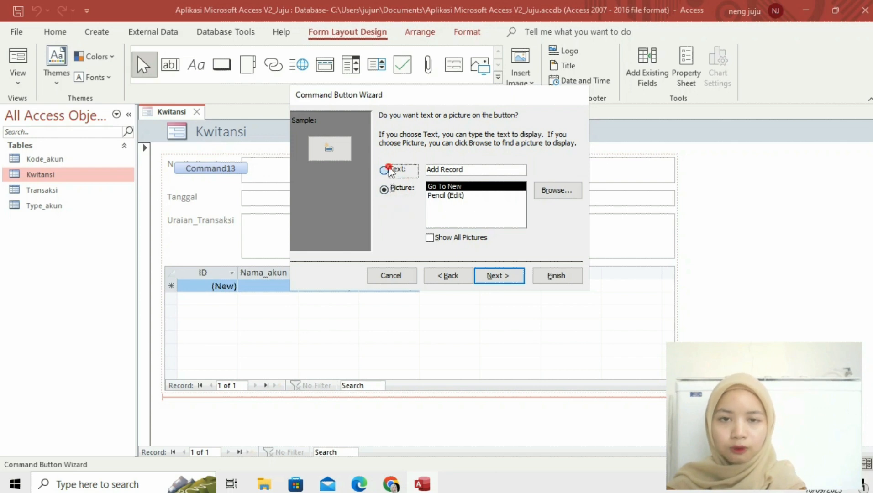
pyautogui.click(507, 276)
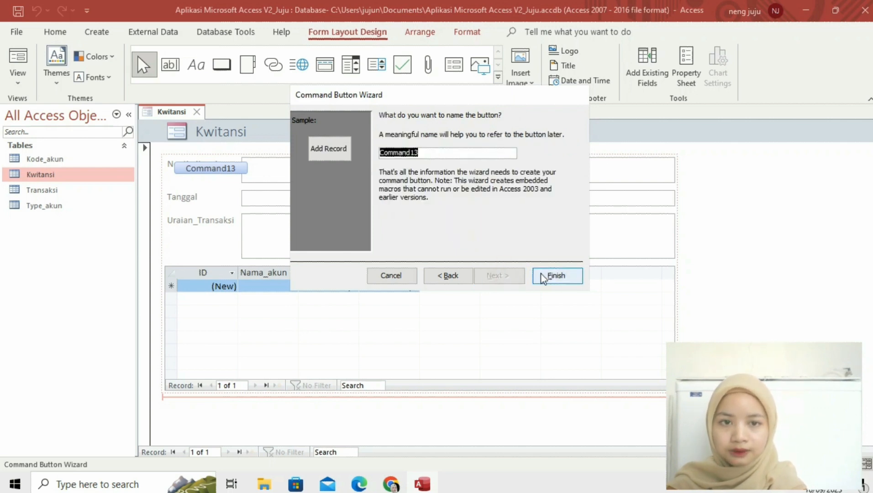
pyautogui.click(558, 277)
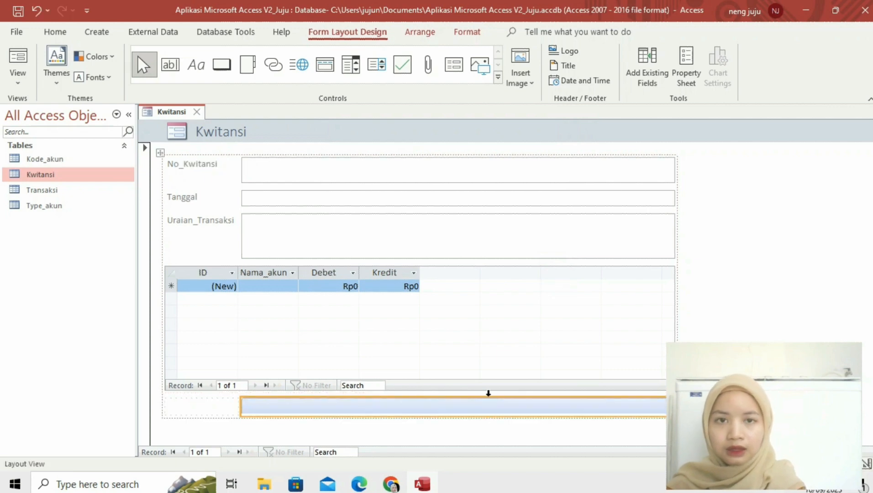
# Split the Add Record button's layout cell horizontally and move the button into the right half.
pyautogui.click(419, 30)
pyautogui.click(378, 54)
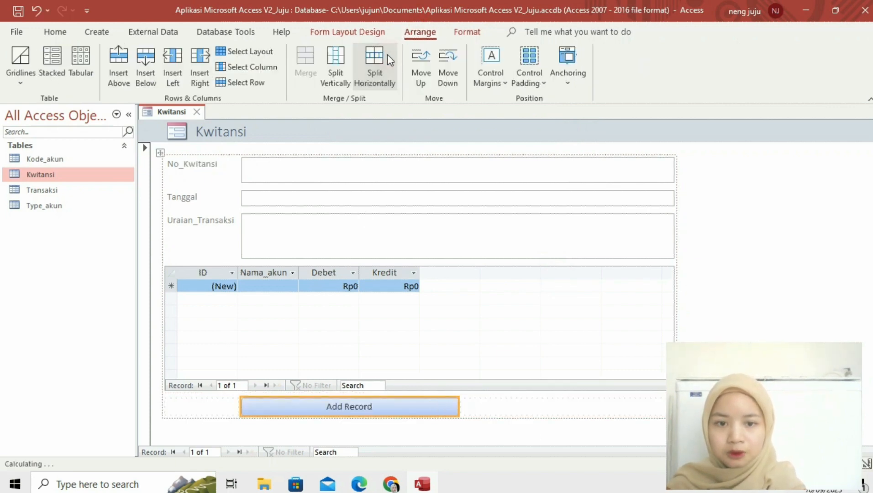
pyautogui.moveTo(386, 406); pyautogui.dragTo(537, 406)
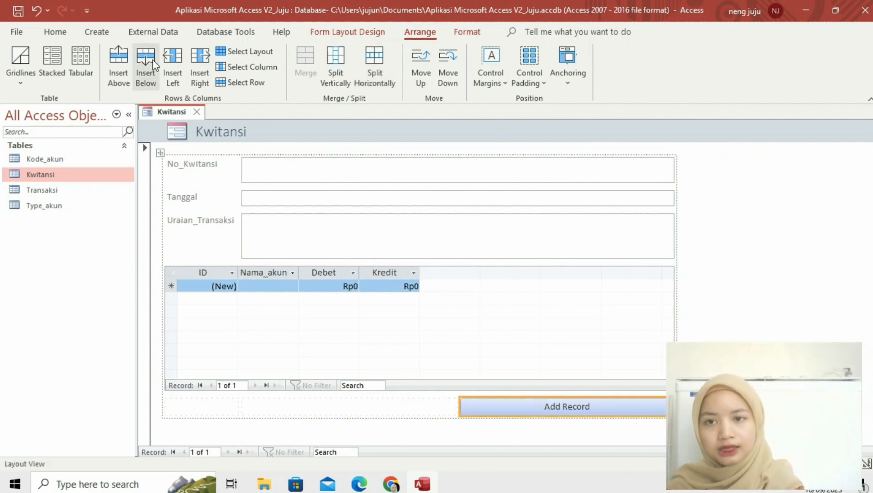
# Switch the Kwitansi form to Form View and enter No_Kwitansi 1 with the Tanggal 07/01/2020.
pyautogui.rightClick(167, 112)
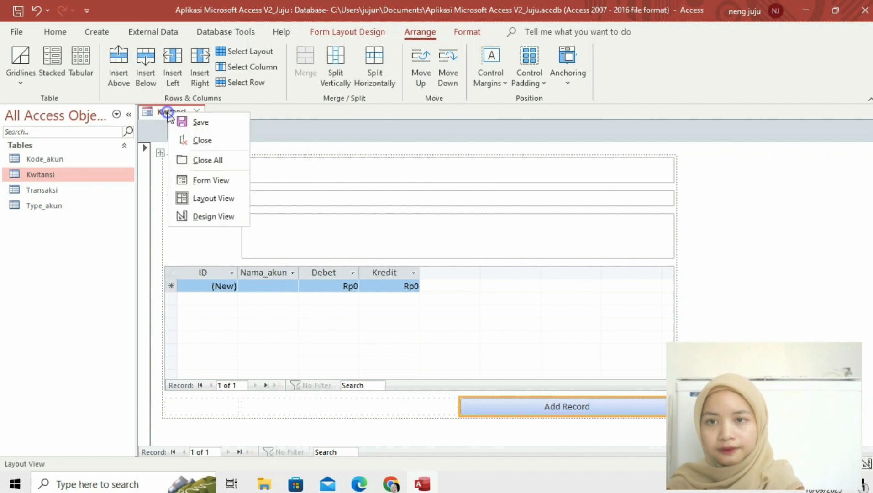
pyautogui.click(198, 181)
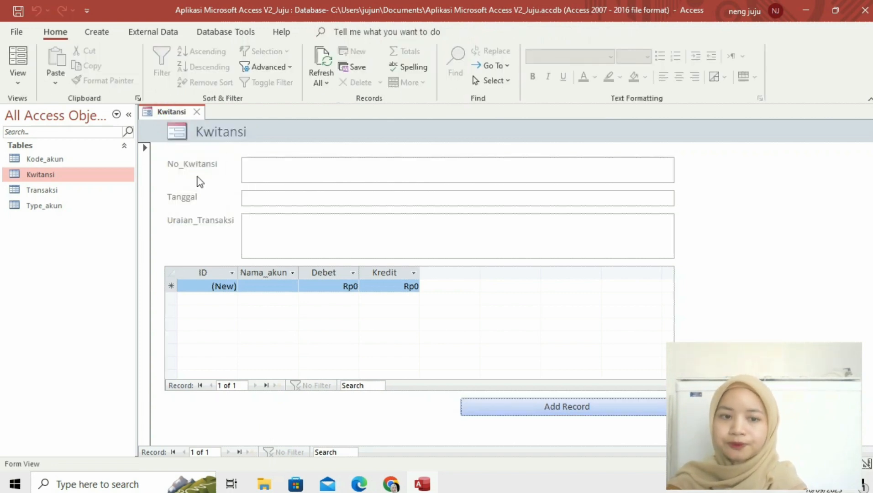
pyautogui.click(265, 165)
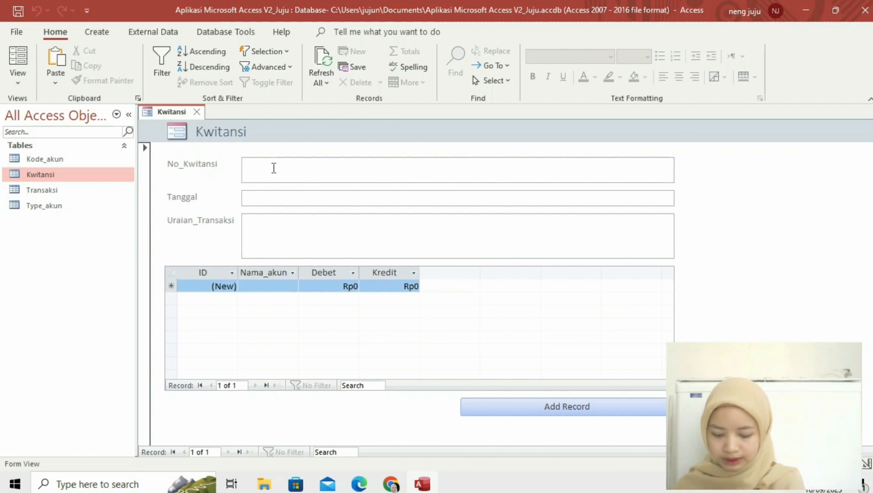
pyautogui.write('1')
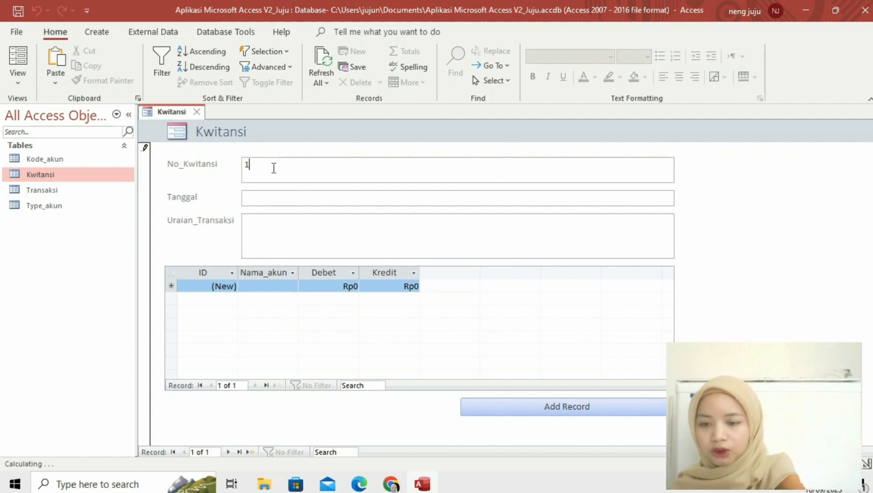
pyautogui.click(267, 193)
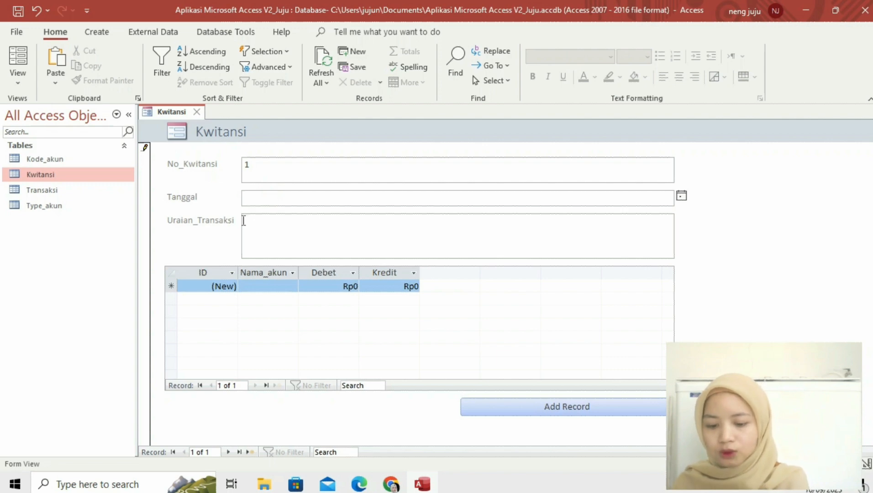
pyautogui.write('07')
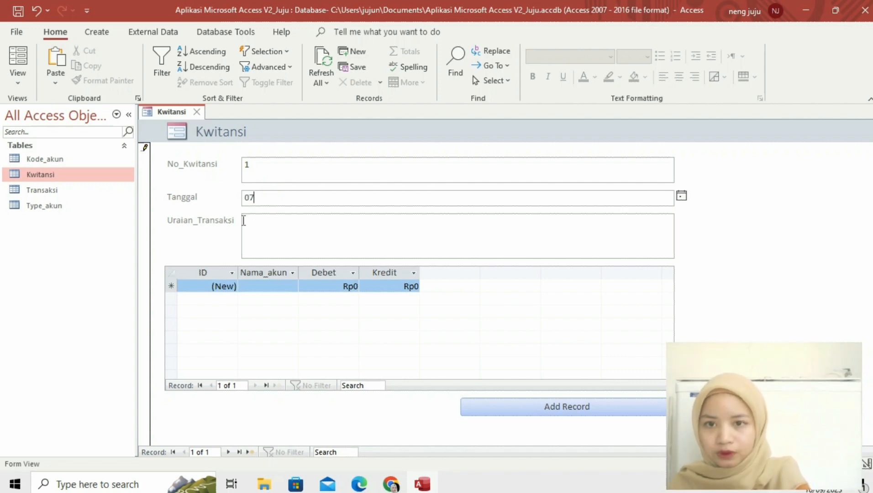
pyautogui.write('/0')
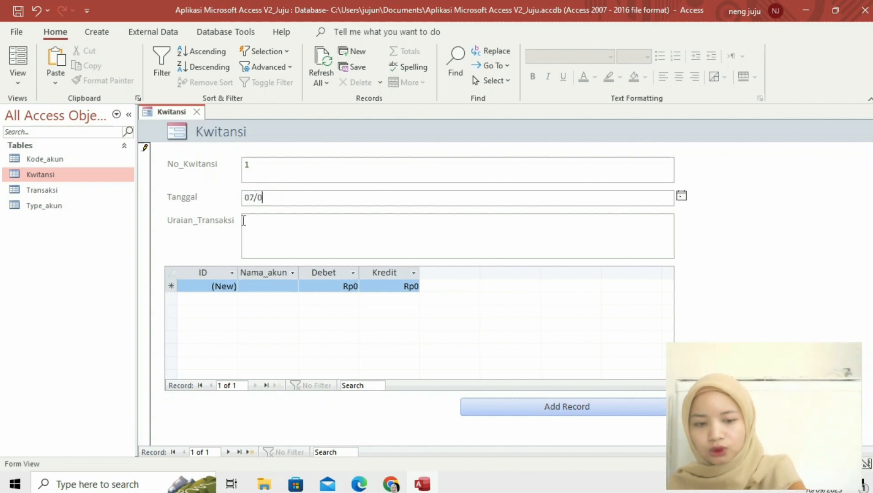
pyautogui.write('1/2')
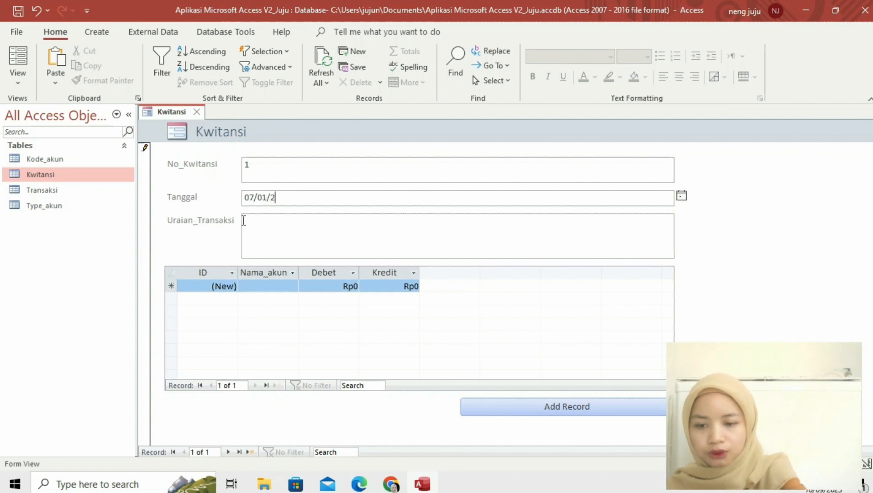
pyautogui.write('020')
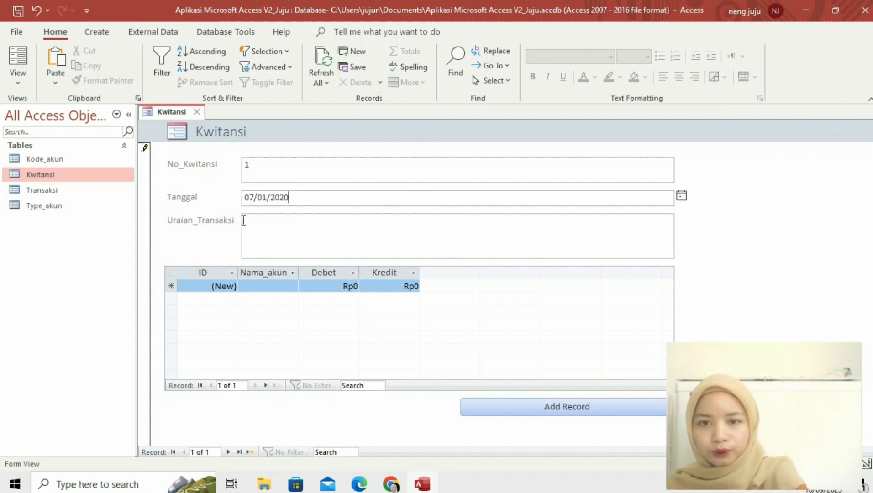
# Fill in Uraian_Transaksi with "Setoran Modal Tambahan" followed by the doctor's name.
pyautogui.click(258, 216)
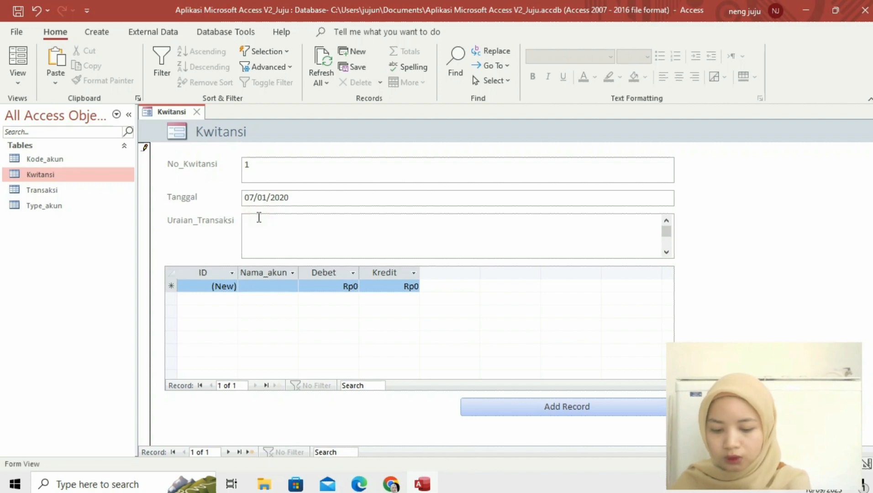
pyautogui.write('Se')
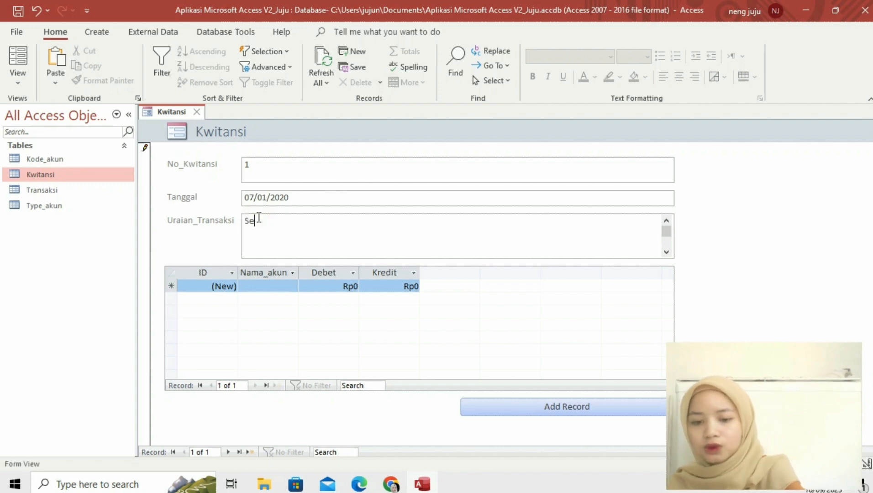
pyautogui.write('tor')
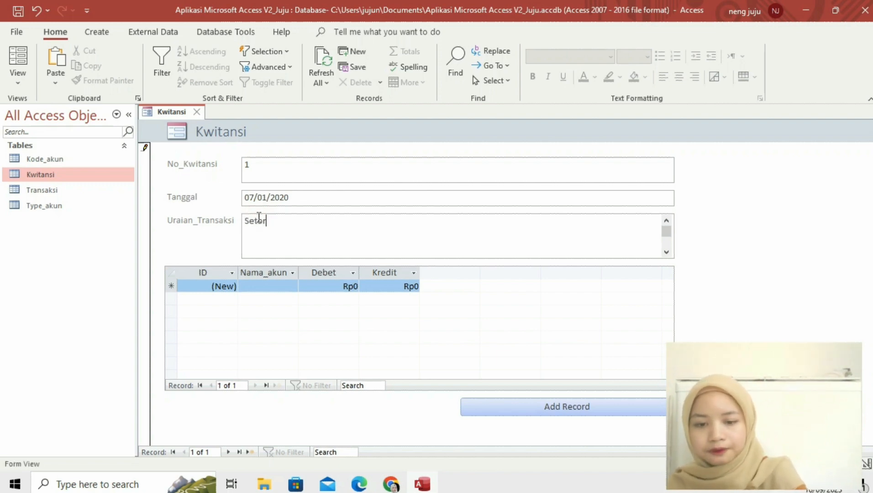
pyautogui.write('an')
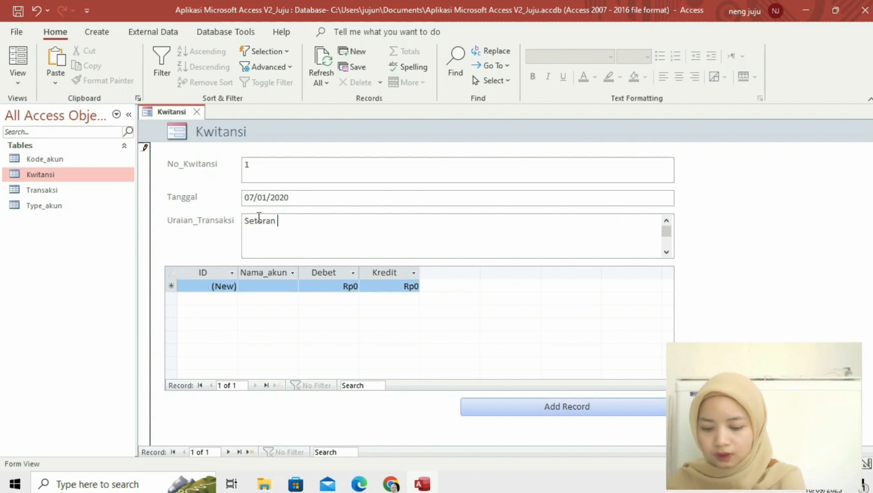
pyautogui.write(' Modal')
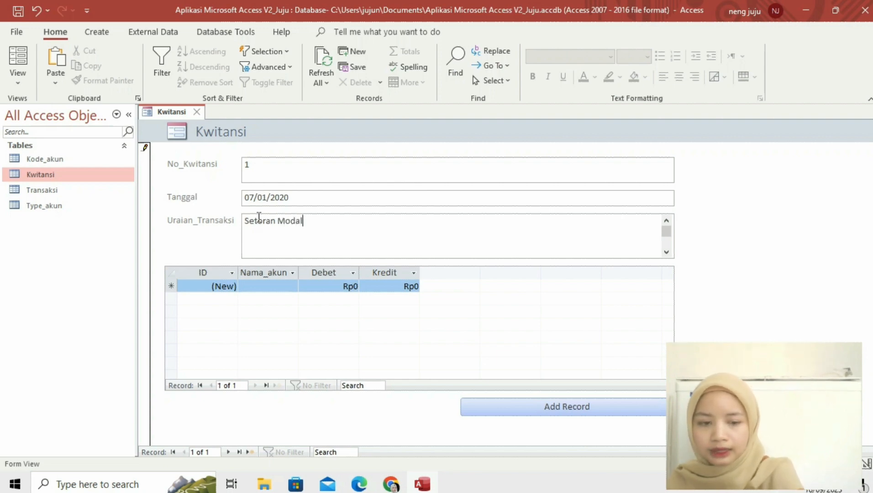
pyautogui.write(' Tambahan')
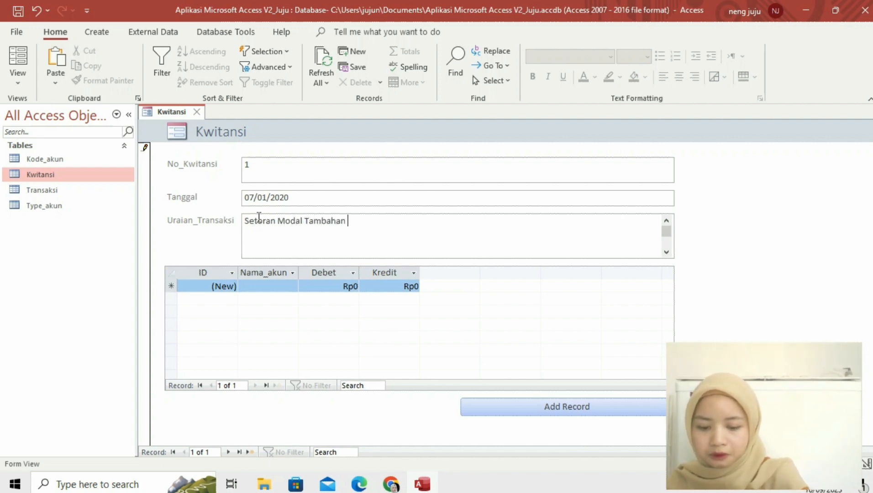
pyautogui.write(' Dr.')
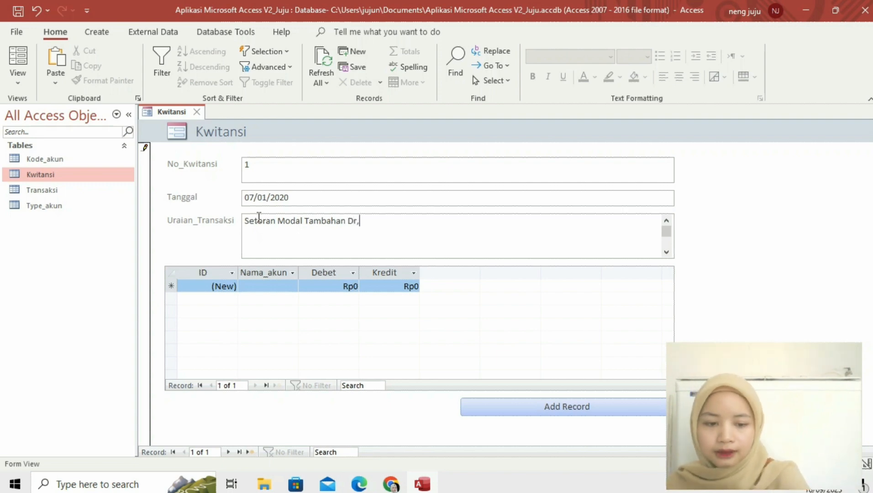
pyautogui.write(' Farhan')
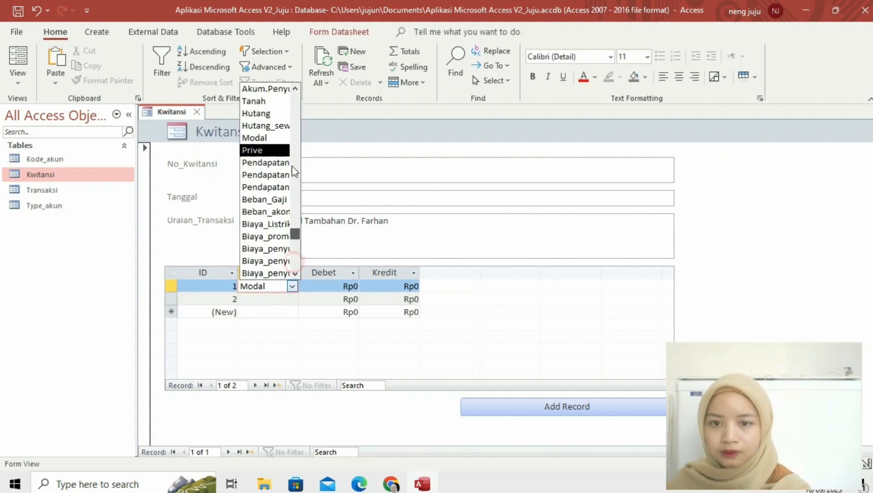
# Set the first transaction row's account to Kas with a debit of Rp500.000.000.
pyautogui.scroll(5, 292, 165)
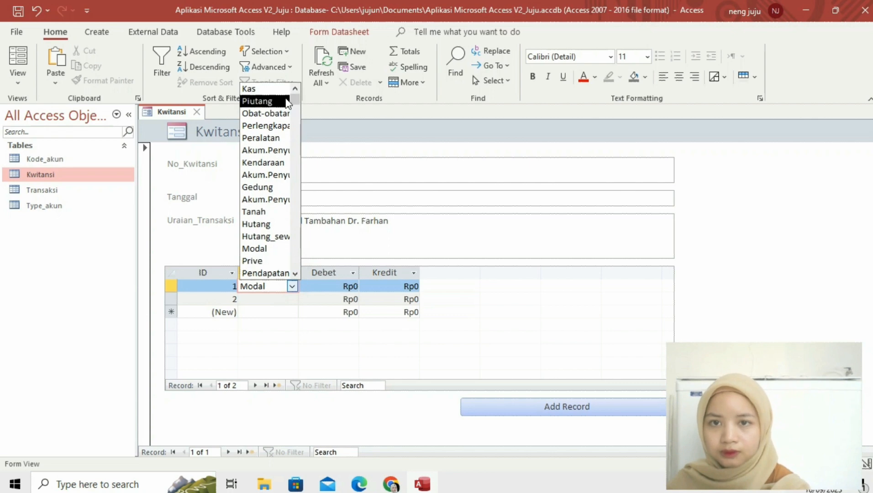
pyautogui.click(264, 88)
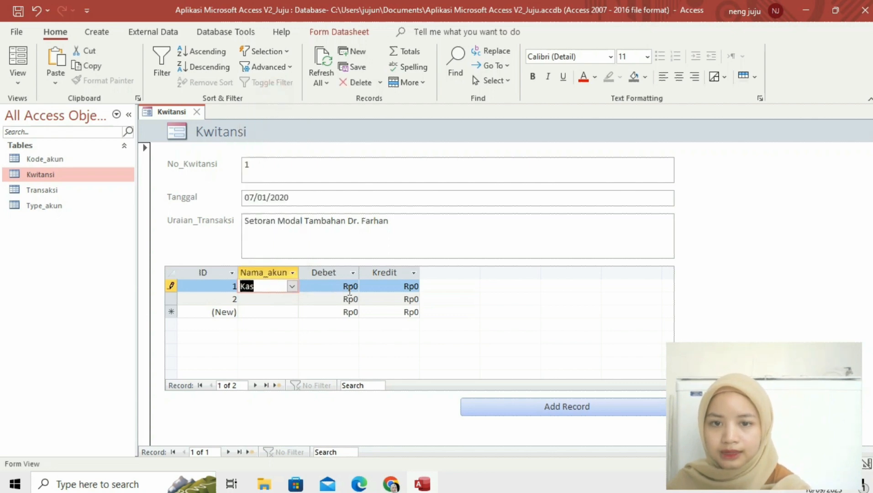
pyautogui.click(353, 287)
pyautogui.write('5')
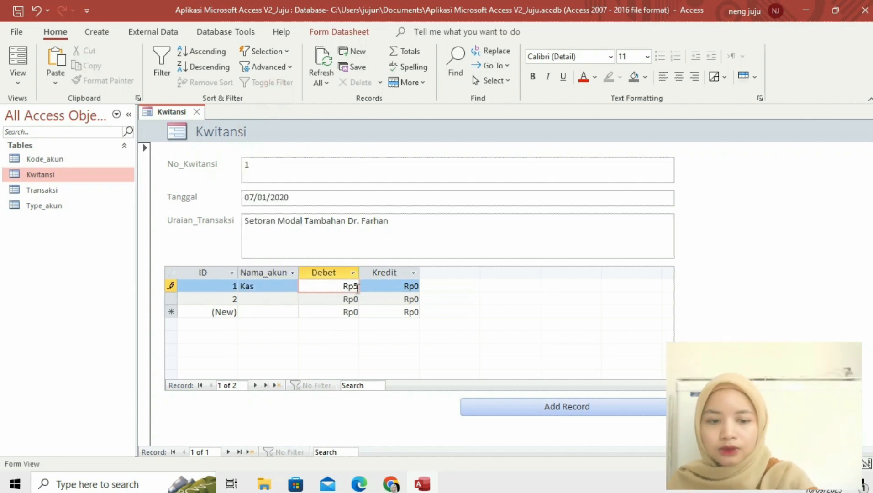
pyautogui.write('00.000.000')
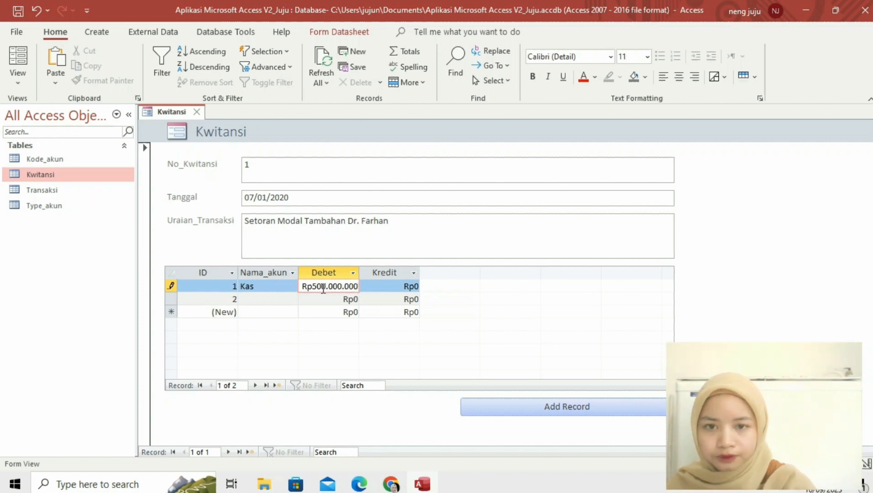
pyautogui.press('Tab')
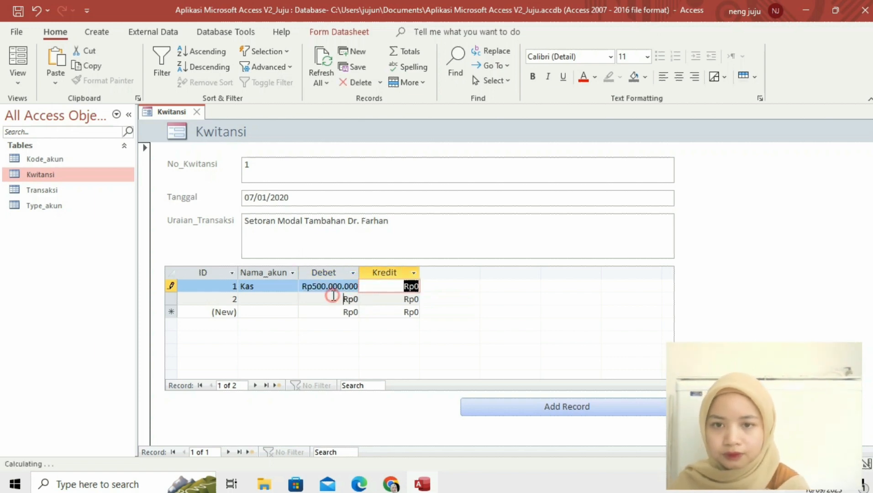
# Set the second transaction row's account to Modal with a credit of Rp500.000.000.
pyautogui.click(333, 300)
pyautogui.click(283, 294)
pyautogui.click(292, 299)
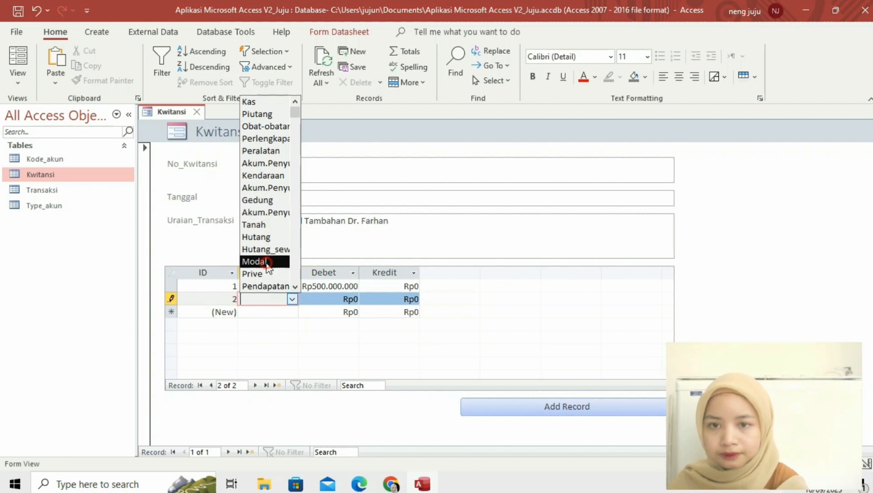
pyautogui.click(255, 261)
pyautogui.click(374, 299)
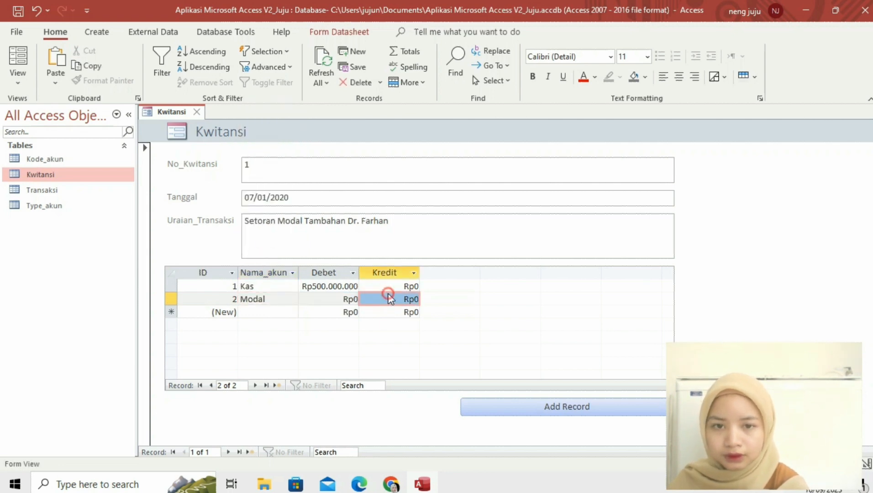
pyautogui.click(415, 298)
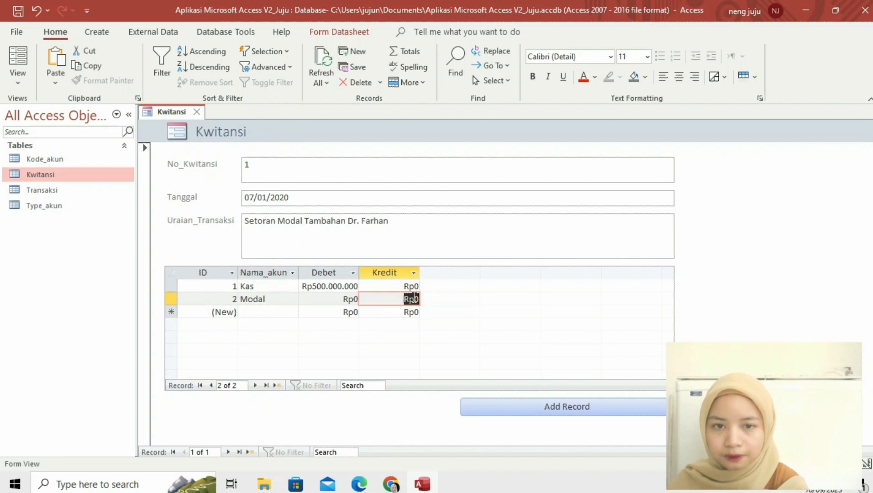
pyautogui.write('500000000')
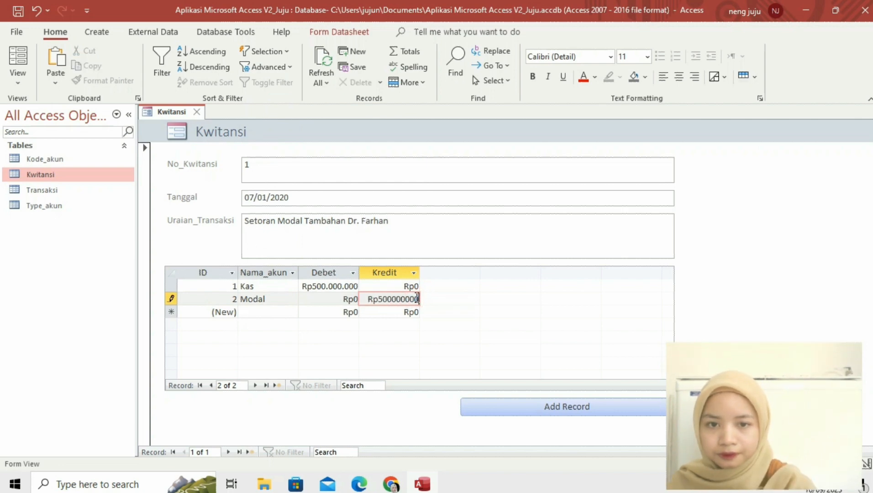
pyautogui.press('Tab')
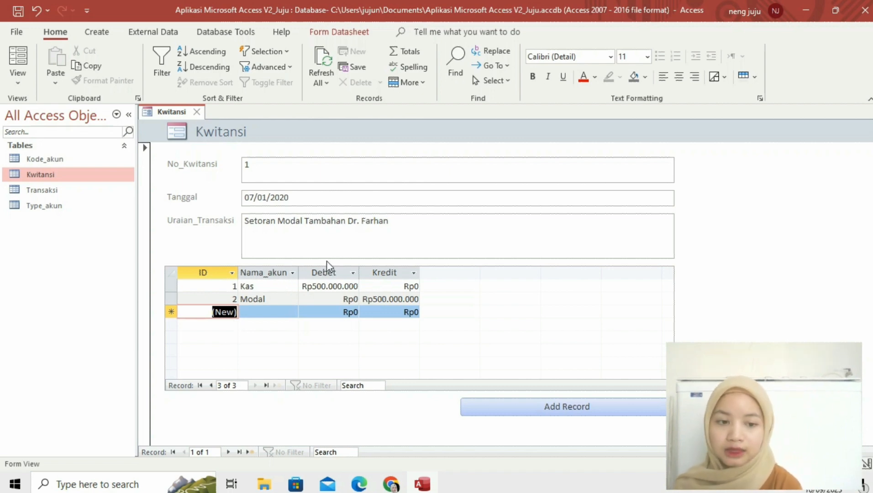
pyautogui.click(441, 297)
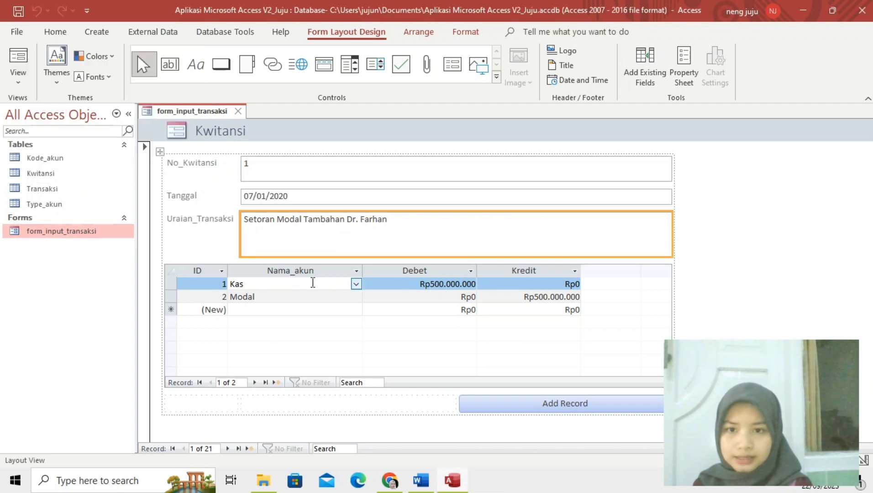
# Inspect the Modal row of receipt 1 and the Add Record button in form_input_transaksi.
pyautogui.click(326, 296)
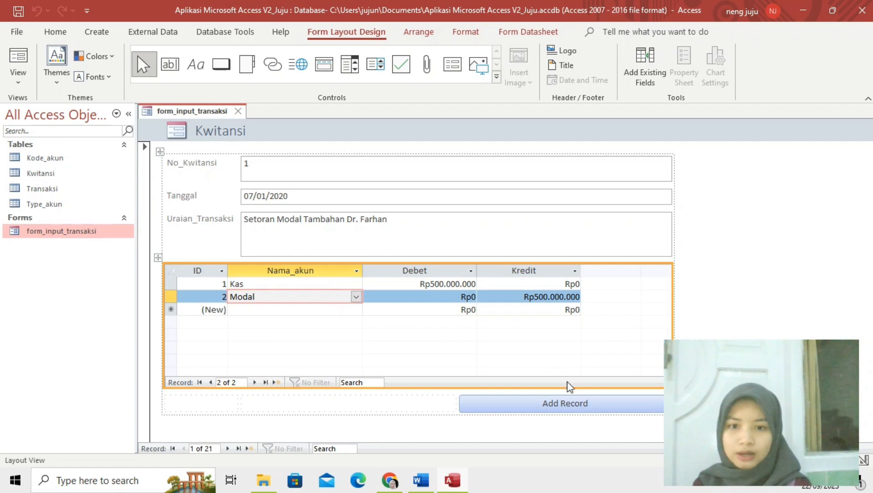
pyautogui.click(551, 406)
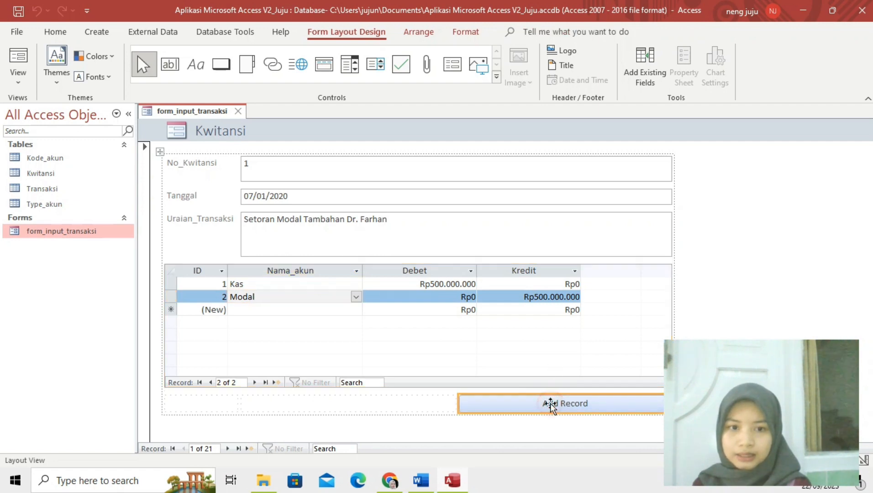
pyautogui.click(551, 404)
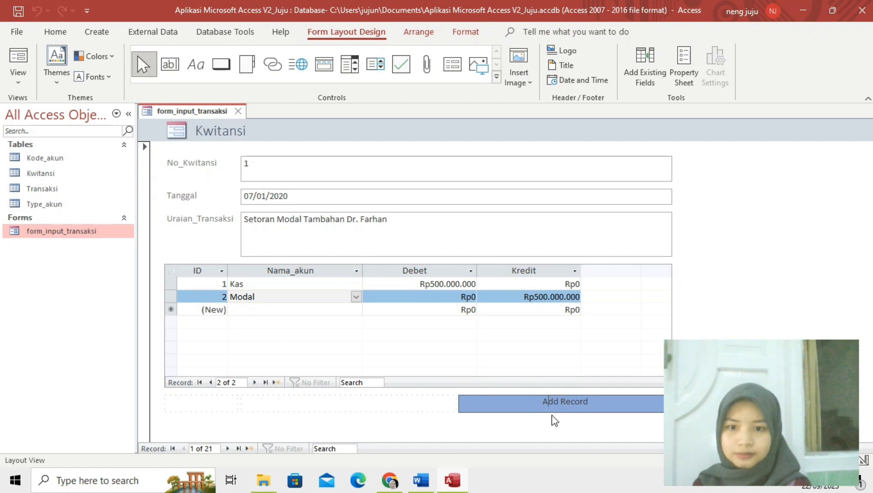
# Go to the record of No_Kwitansi 2 and review its number, Tanggal and Uraian_Transaksi.
pyautogui.click(238, 448)
pyautogui.click(271, 172)
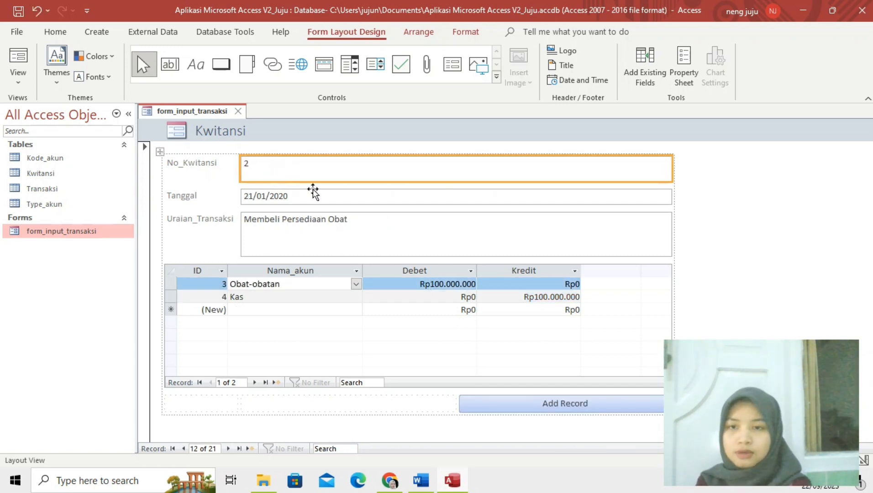
pyautogui.click(305, 200)
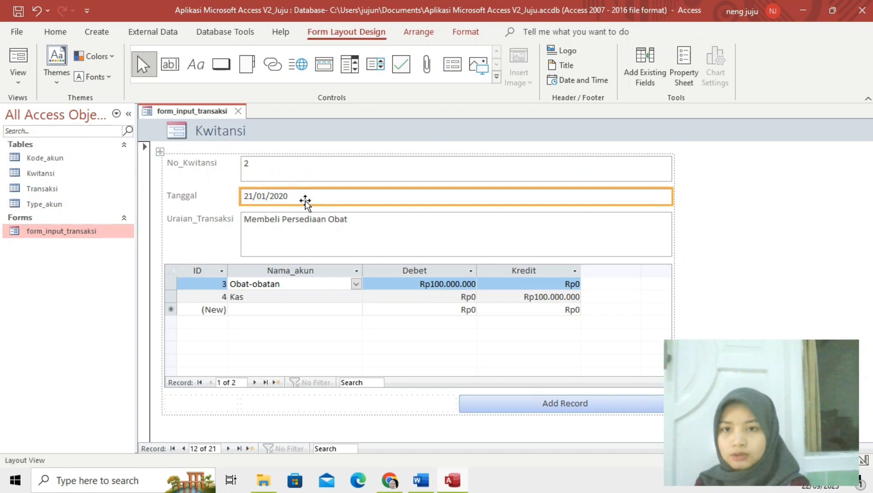
pyautogui.click(300, 224)
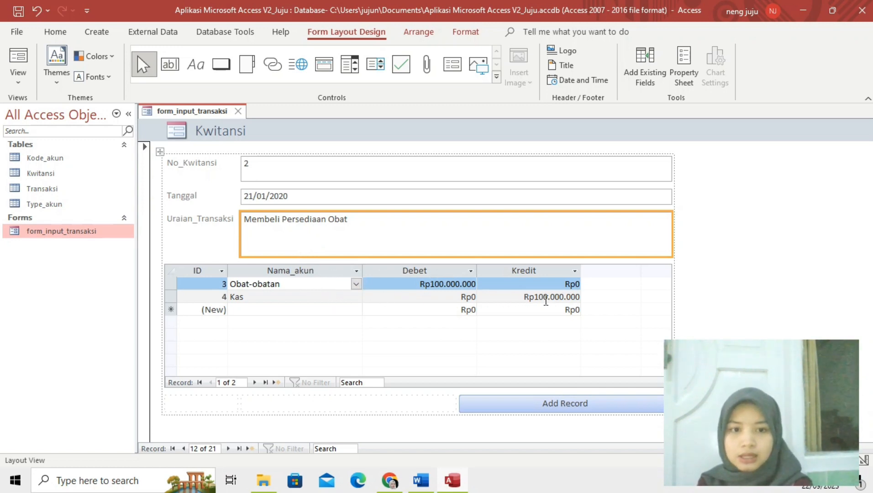
pyautogui.click(498, 406)
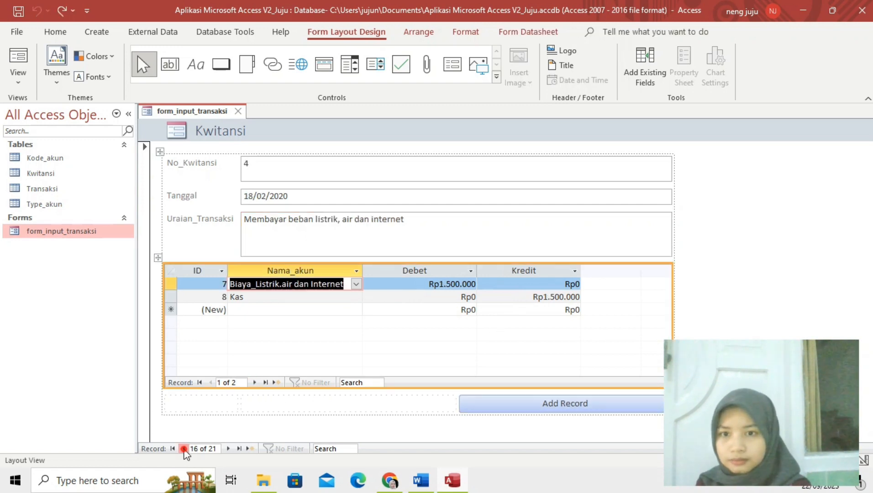
# Show the record of No_Kwitansi 3 and review its date, description and Kas transaction row.
pyautogui.click(184, 450)
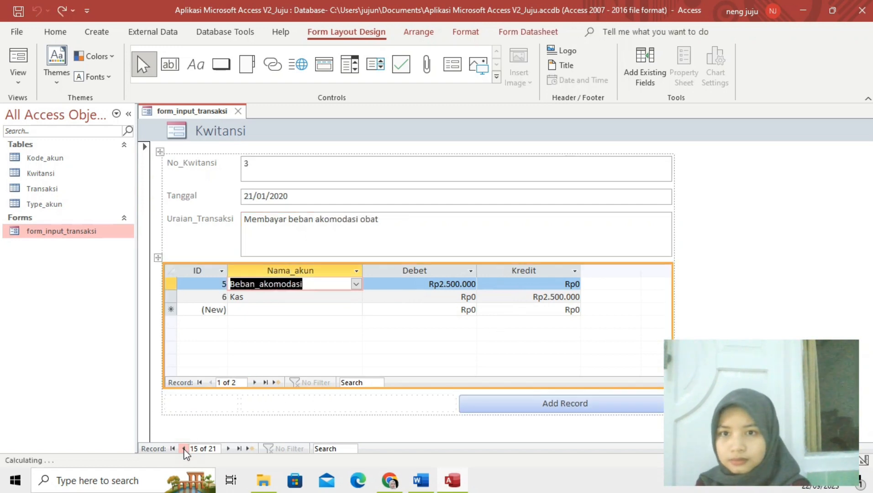
pyautogui.click(320, 199)
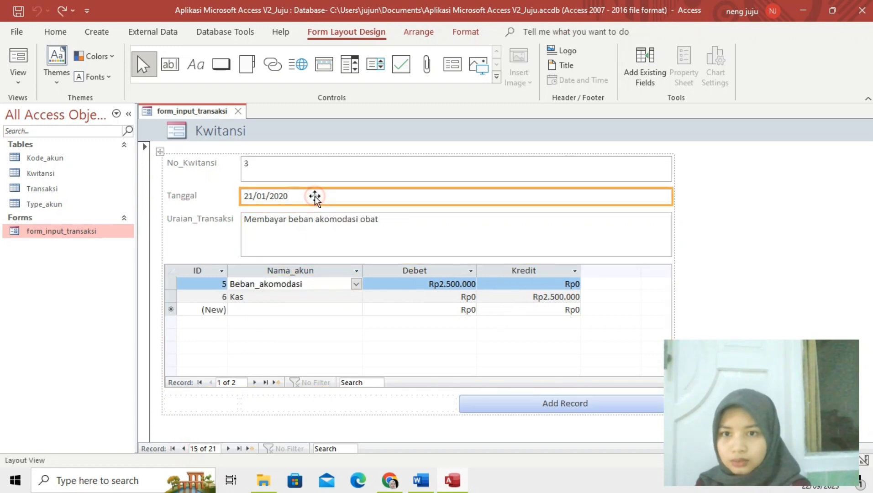
pyautogui.click(323, 226)
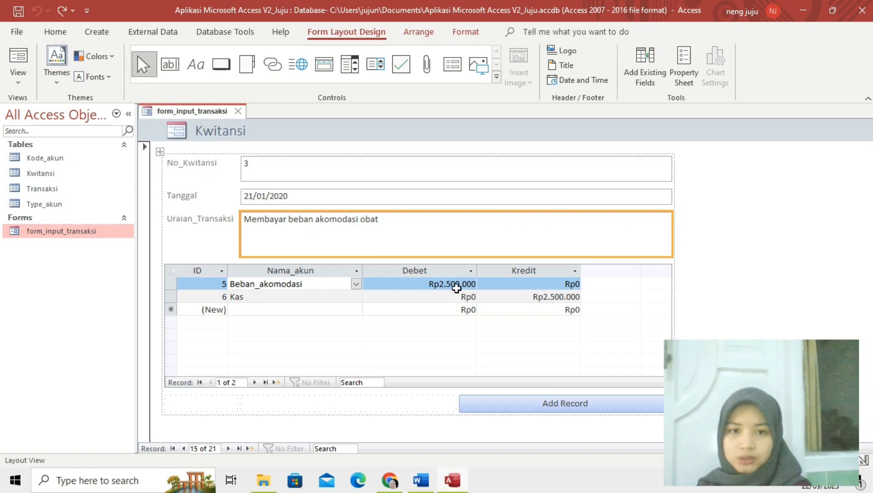
pyautogui.click(325, 301)
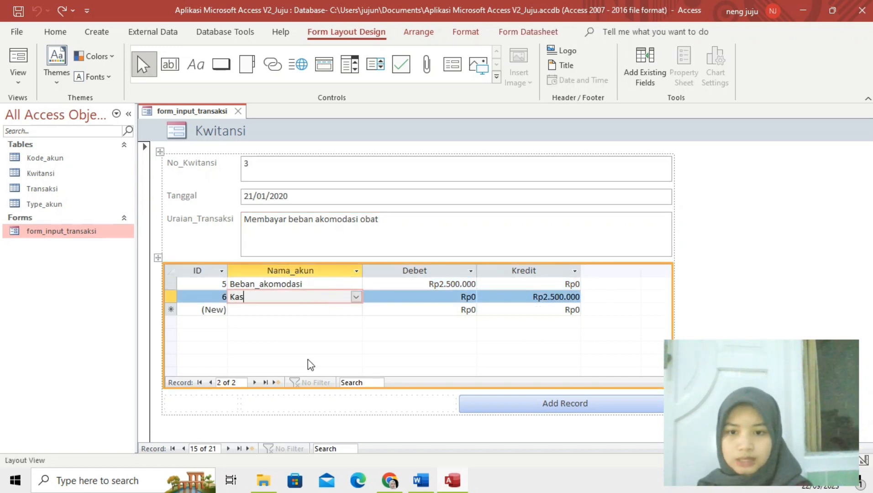
# Move on to No_Kwitansi 4 and review its number, date, description and account rows.
pyautogui.click(228, 449)
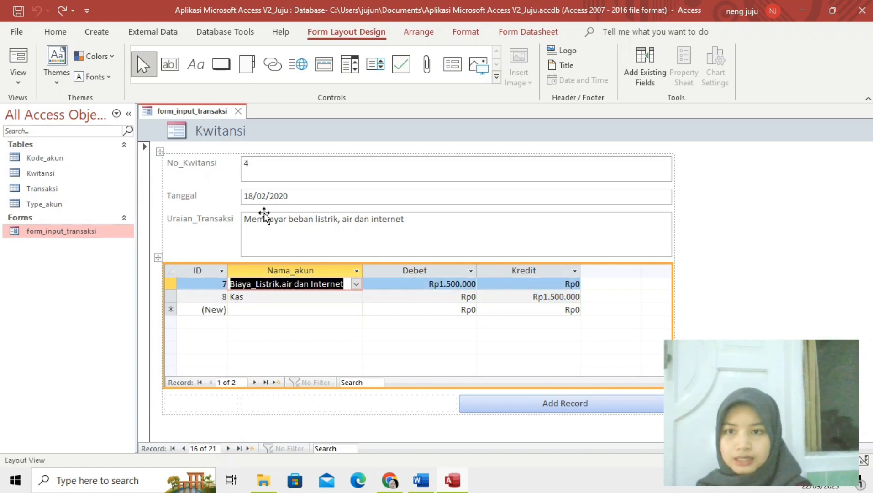
pyautogui.click(277, 191)
pyautogui.click(279, 171)
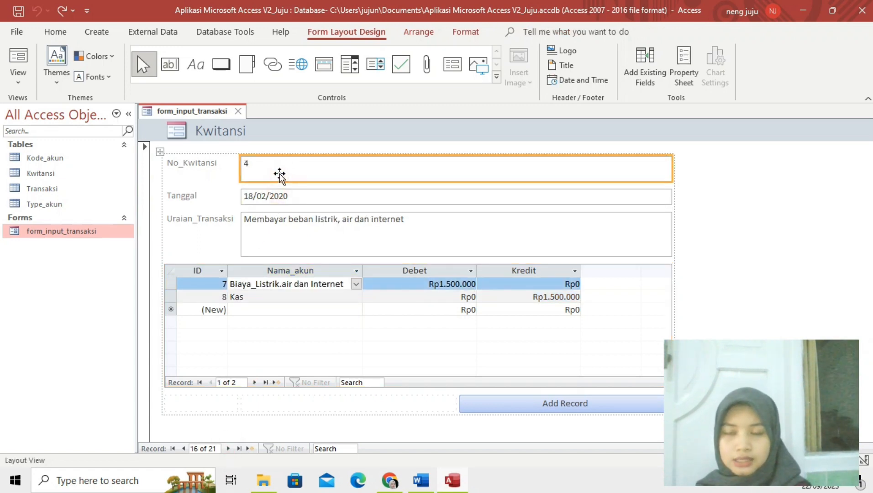
pyautogui.click(303, 198)
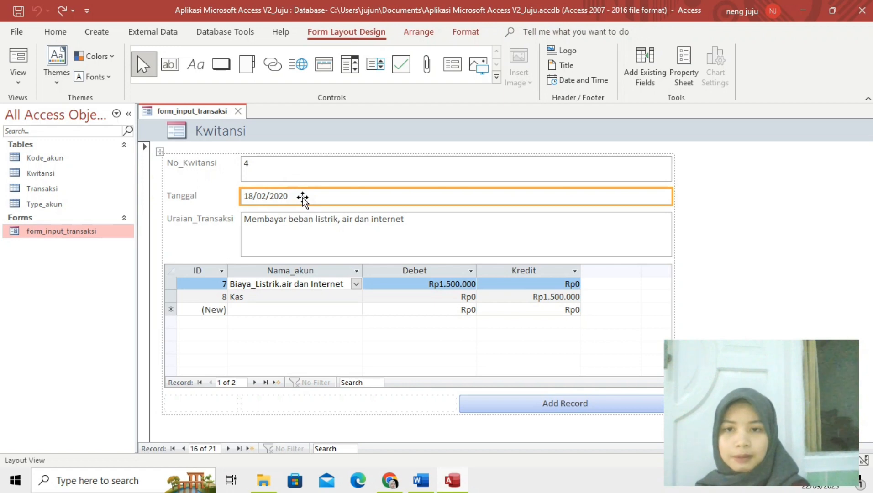
pyautogui.click(275, 245)
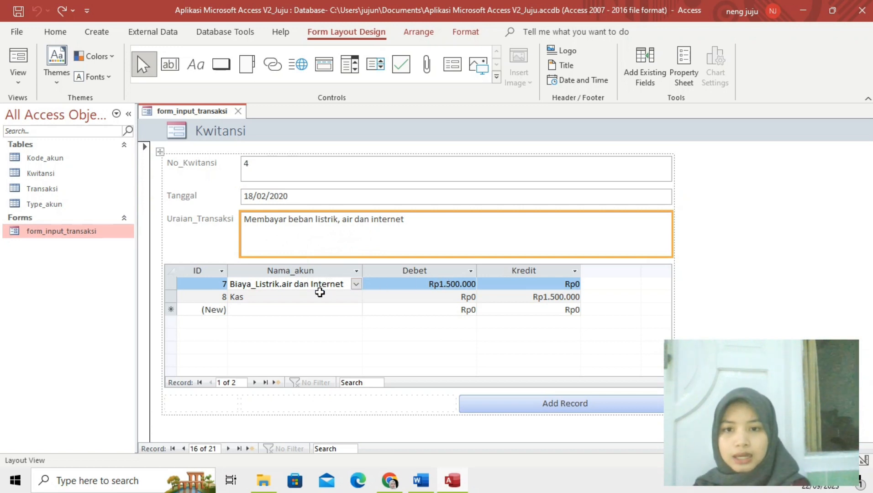
pyautogui.click(320, 292)
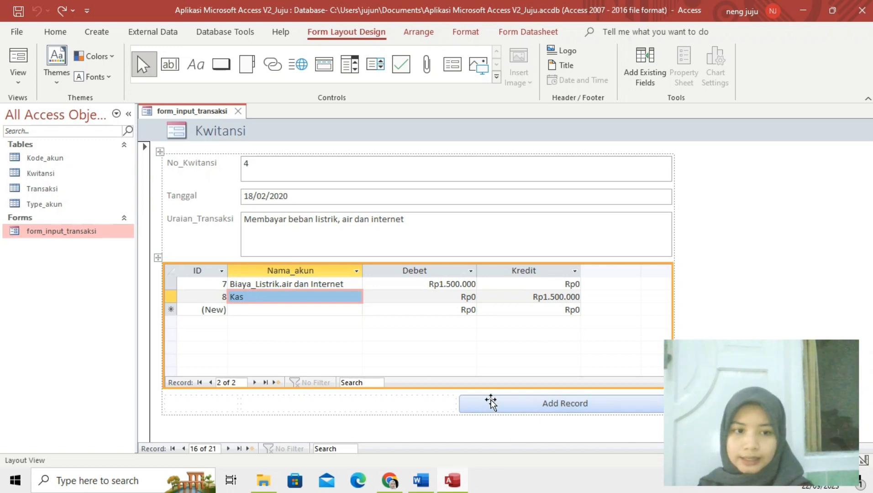
# Display No_Kwitansi 5 and check its number, description and the Beban_Gaji row.
pyautogui.click(228, 448)
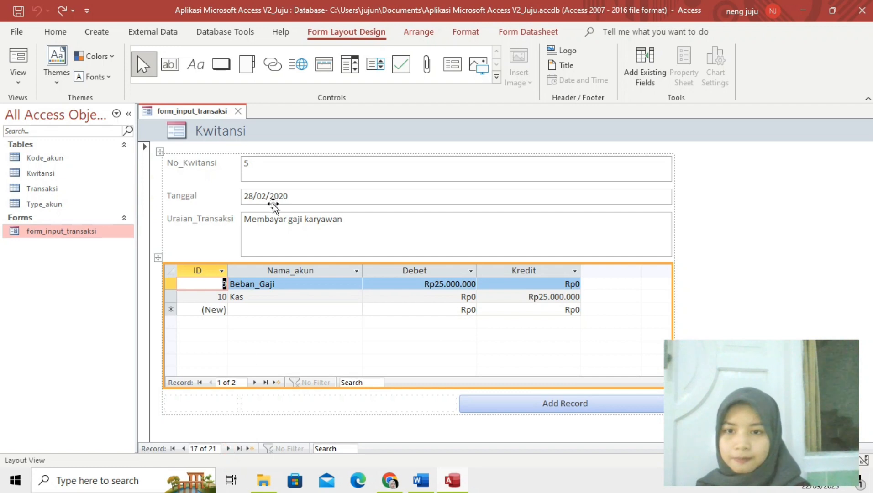
pyautogui.click(274, 174)
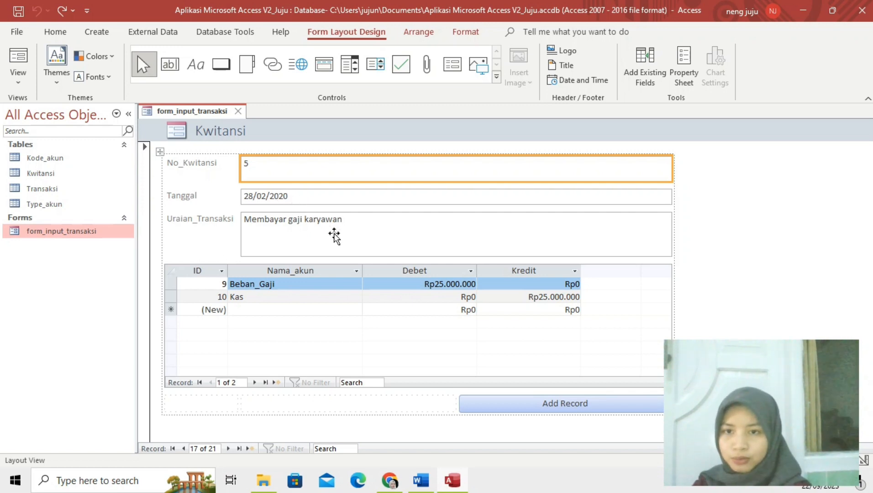
pyautogui.click(280, 240)
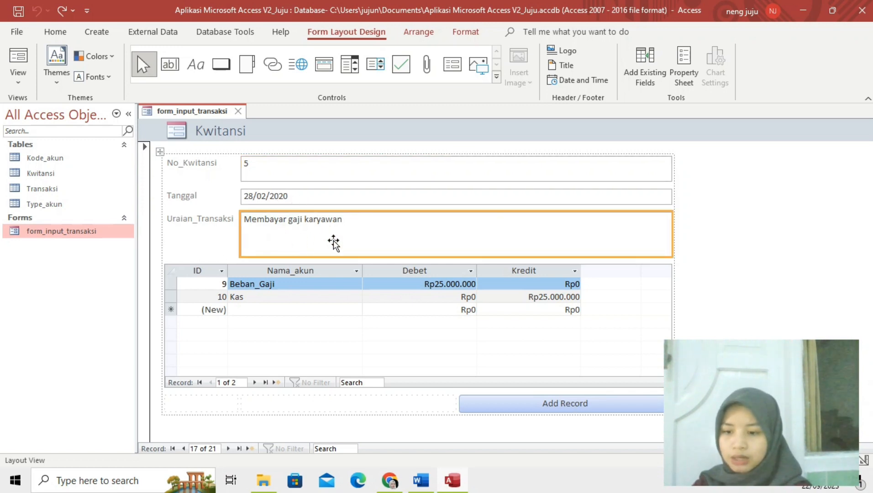
pyautogui.click(284, 284)
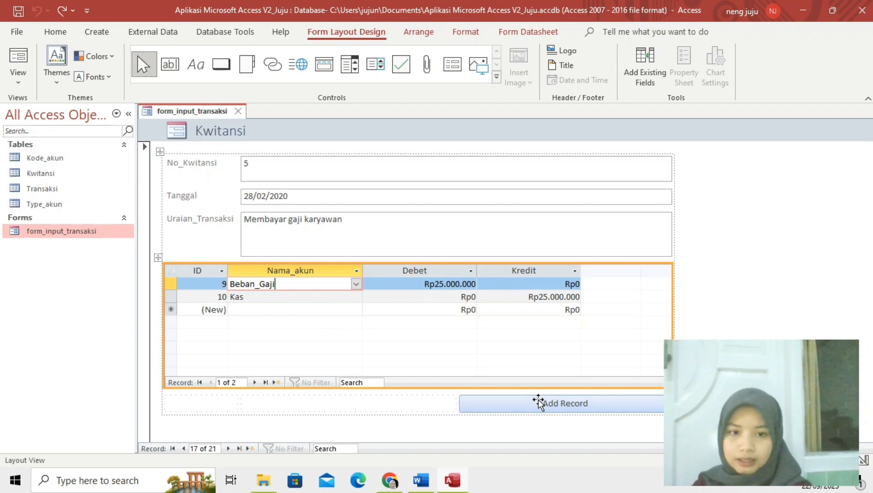
# Advance through No_Kwitansi 6 to No_Kwitansi 7 and examine the date and the account choices of its transaction rows.
pyautogui.click(228, 449)
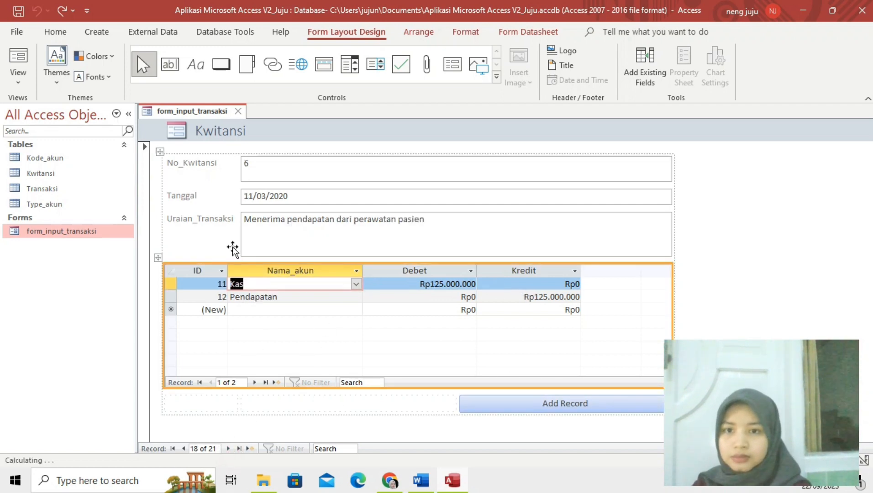
pyautogui.click(298, 174)
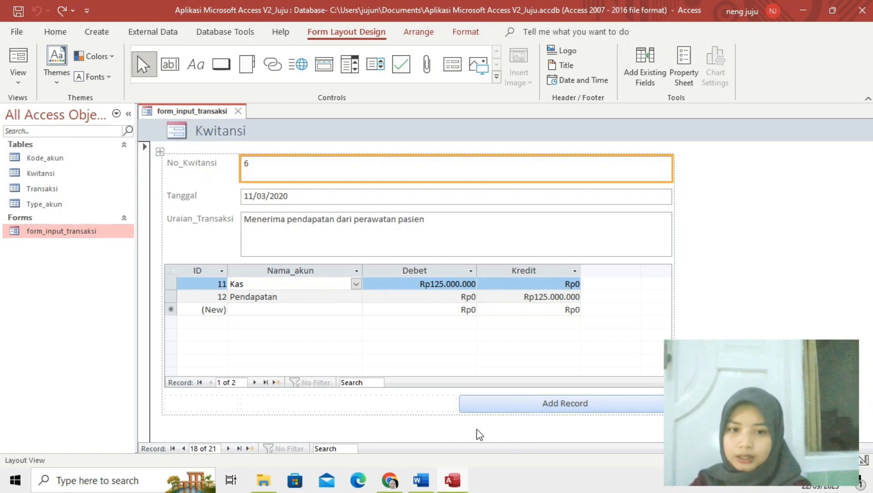
pyautogui.click(228, 449)
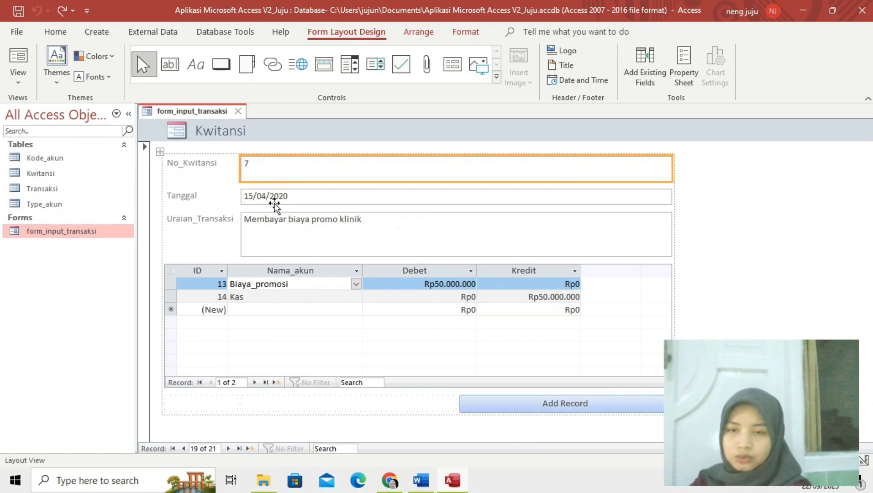
pyautogui.click(300, 201)
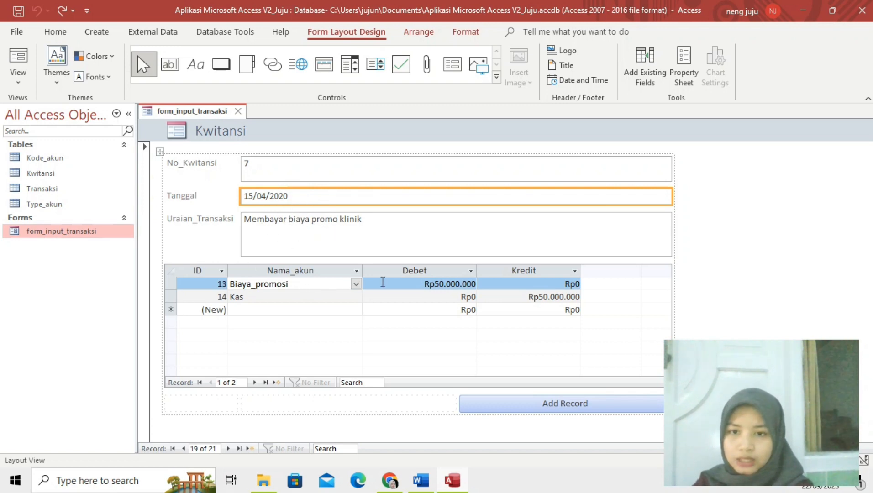
pyautogui.click(356, 284)
pyautogui.click(356, 285)
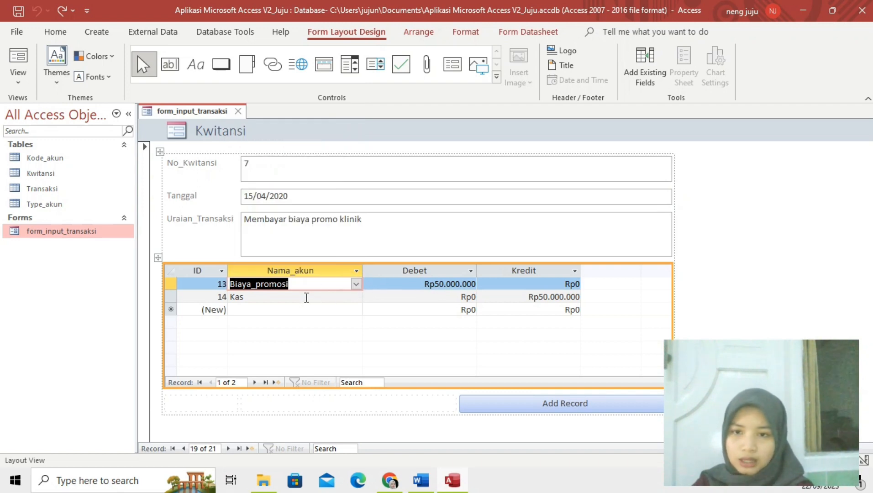
pyautogui.click(303, 297)
pyautogui.click(356, 298)
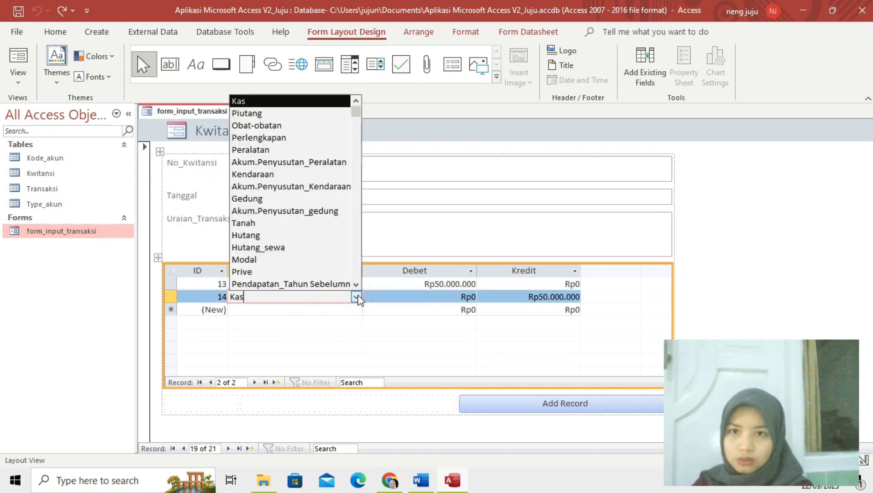
pyautogui.click(357, 297)
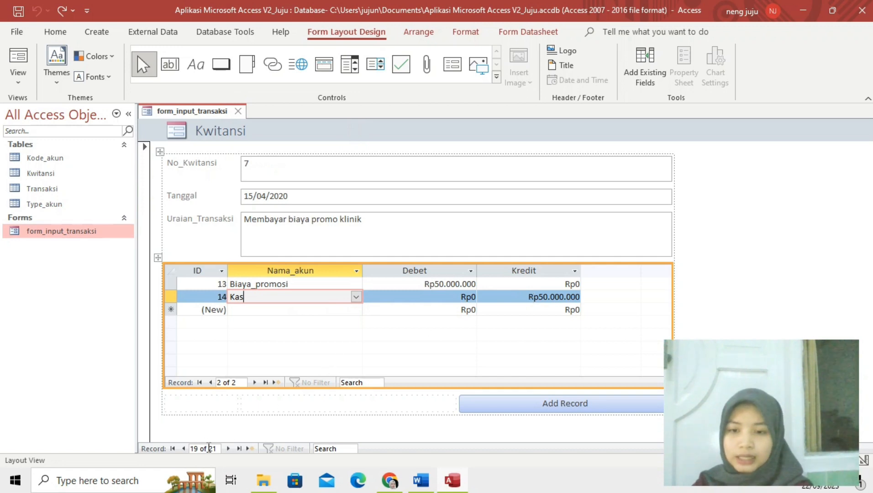
# Go to No_Kwitansi 8 and review its description and the Debet entries of its transaction rows.
pyautogui.click(228, 448)
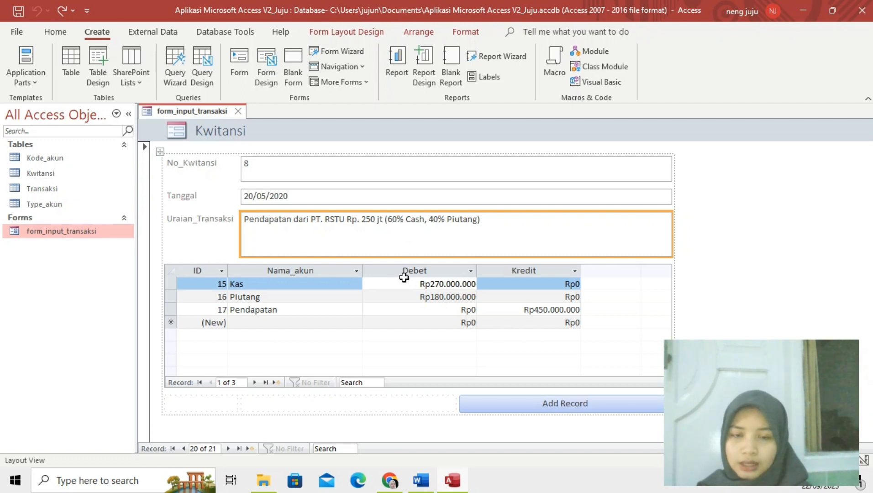
pyautogui.click(418, 285)
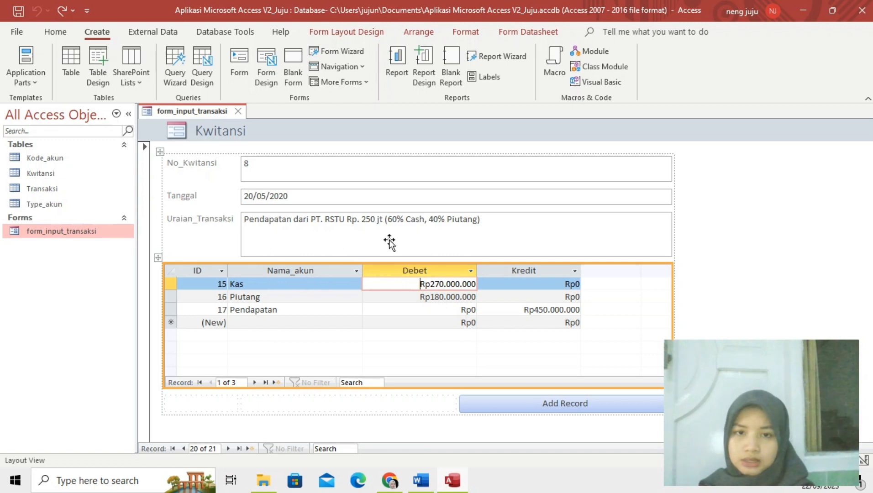
pyautogui.click(437, 309)
pyautogui.click(430, 297)
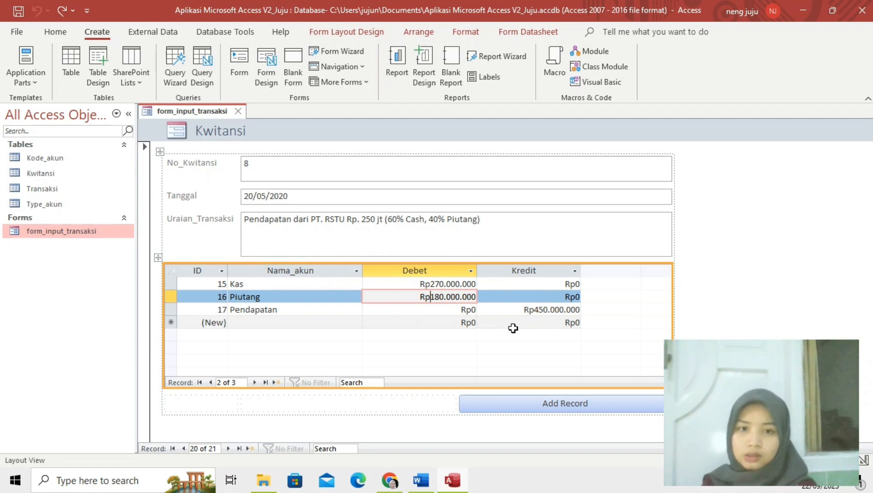
# Display No_Kwitansi 9 and check the Perlengkapan row and the Kas row with its Kredit entry.
pyautogui.click(227, 449)
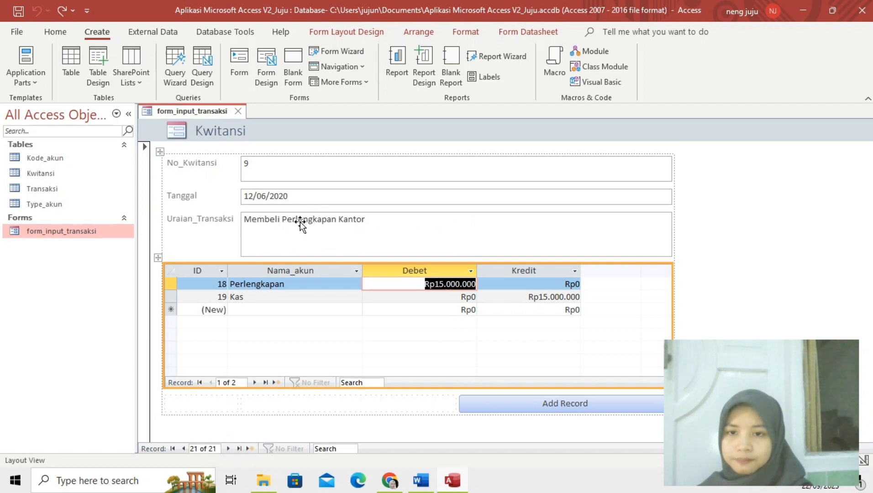
pyautogui.click(299, 284)
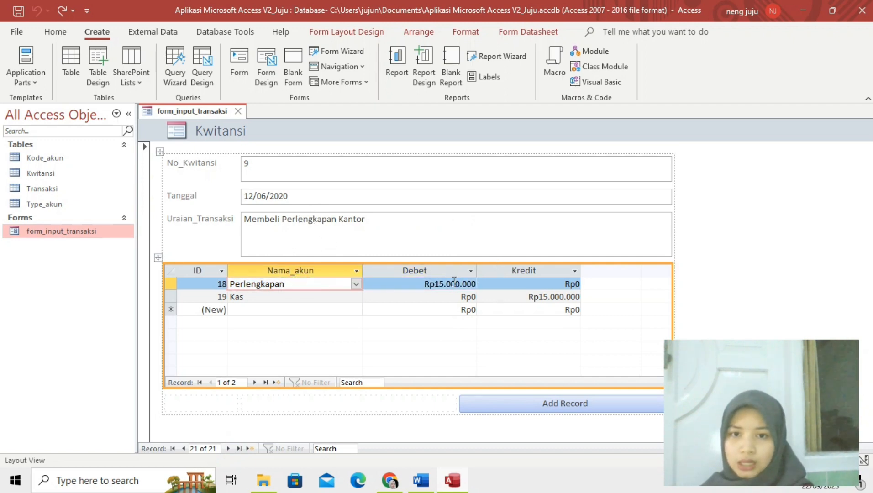
pyautogui.click(306, 296)
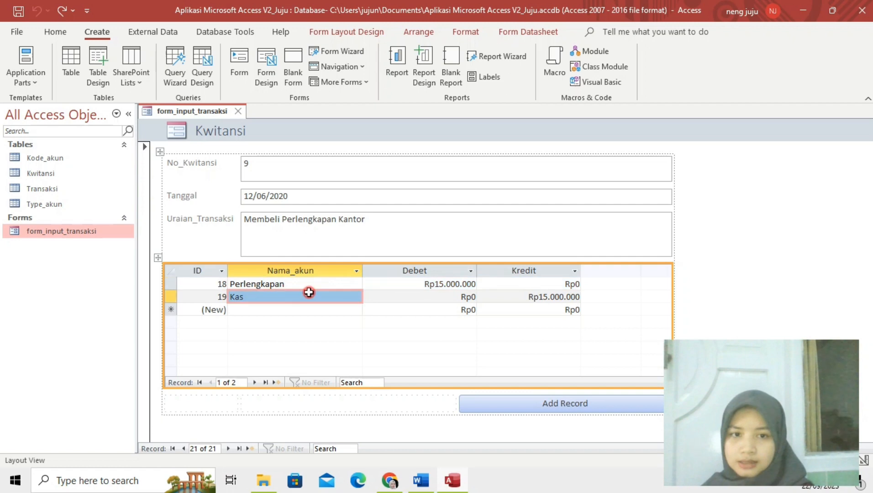
pyautogui.click(536, 294)
# Advance past No_Kwitansi 1 to No_Kwitansi 10 and review its Kas transaction row.
pyautogui.click(227, 449)
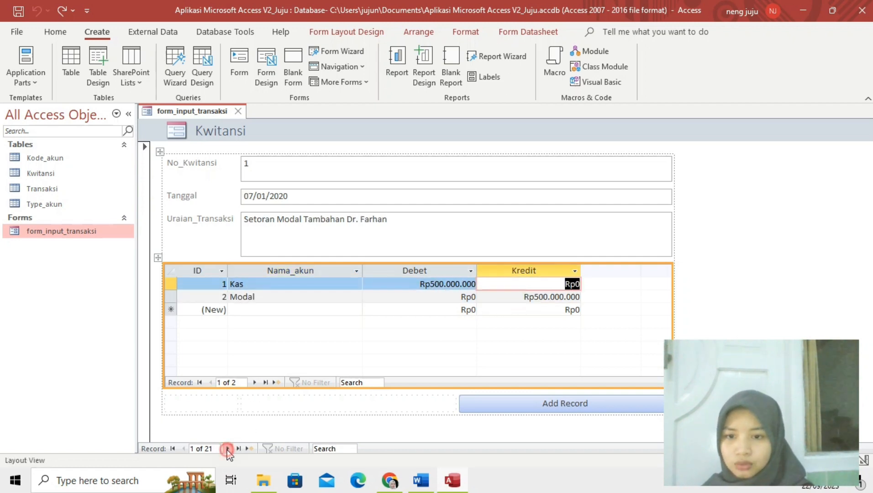
pyautogui.click(227, 449)
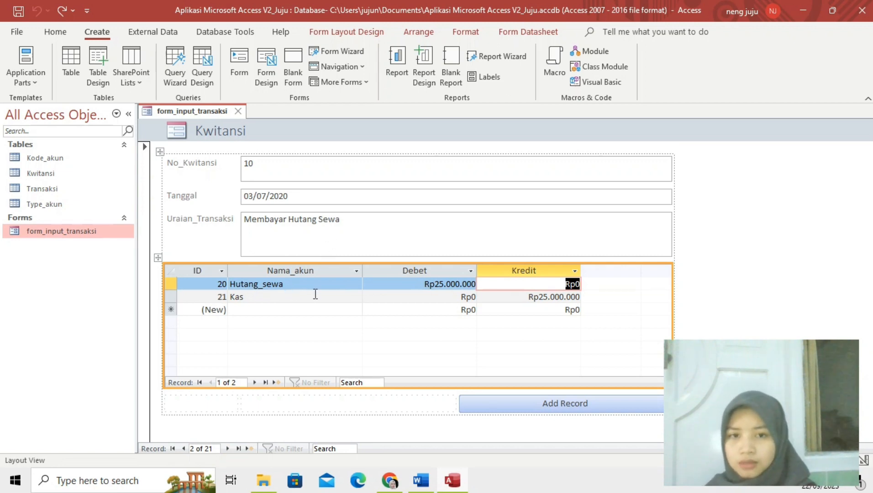
pyautogui.click(281, 299)
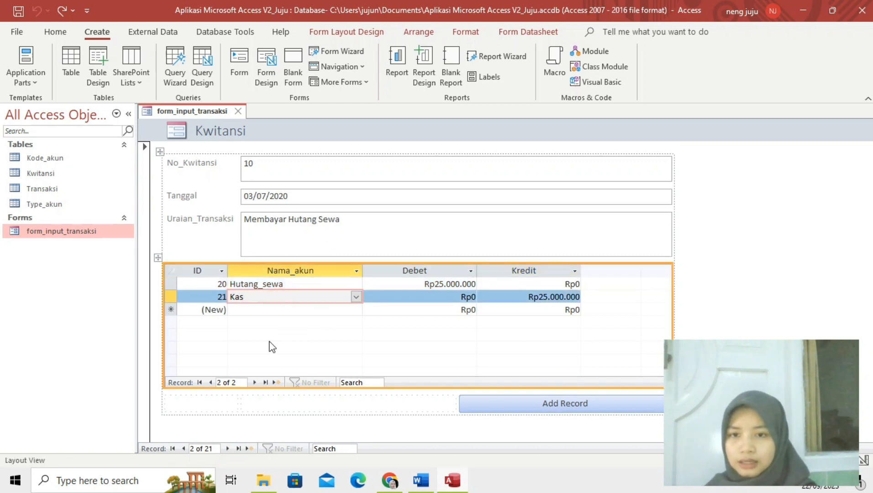
# Open the record of No_Kwitansi 11 and review its number, description and transaction rows.
pyautogui.click(228, 449)
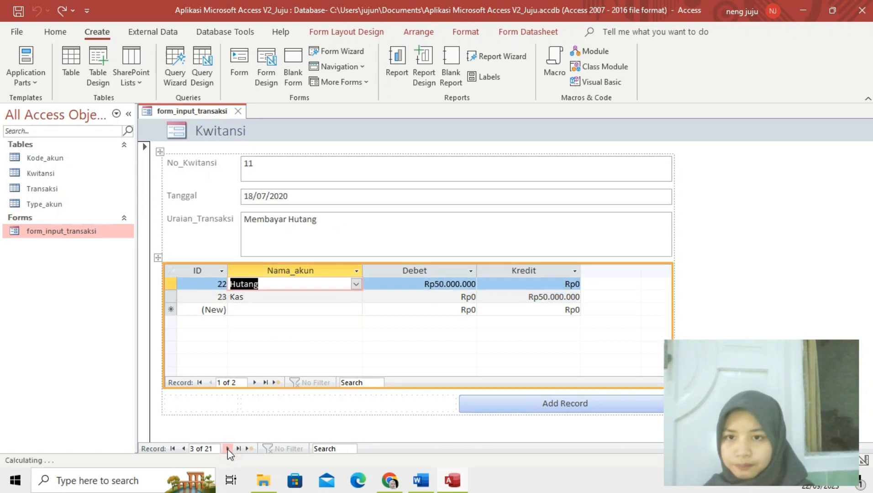
pyautogui.click(266, 180)
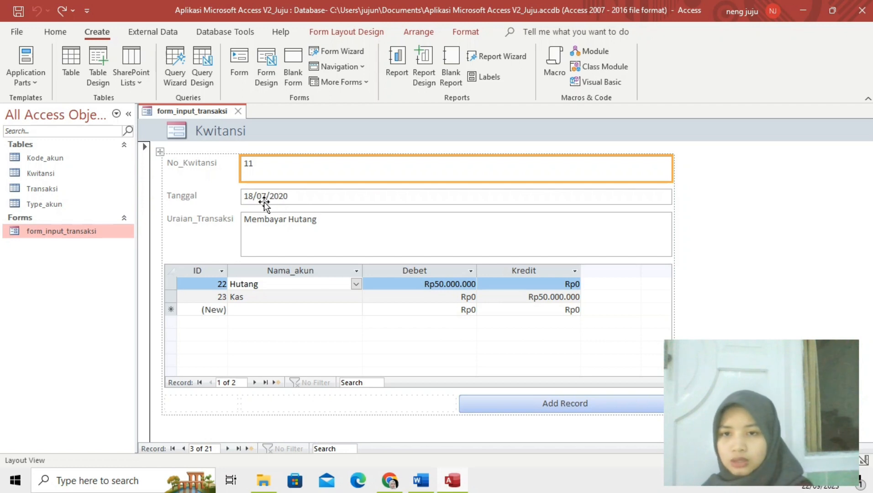
pyautogui.click(272, 219)
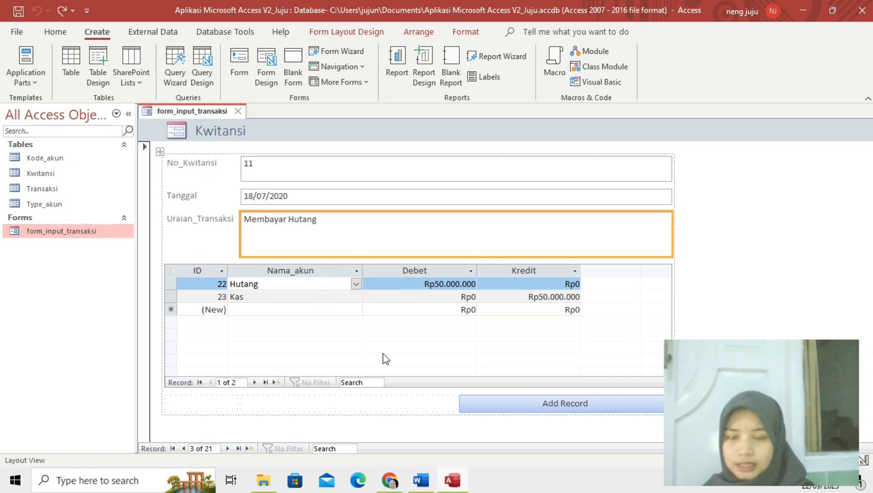
pyautogui.click(254, 383)
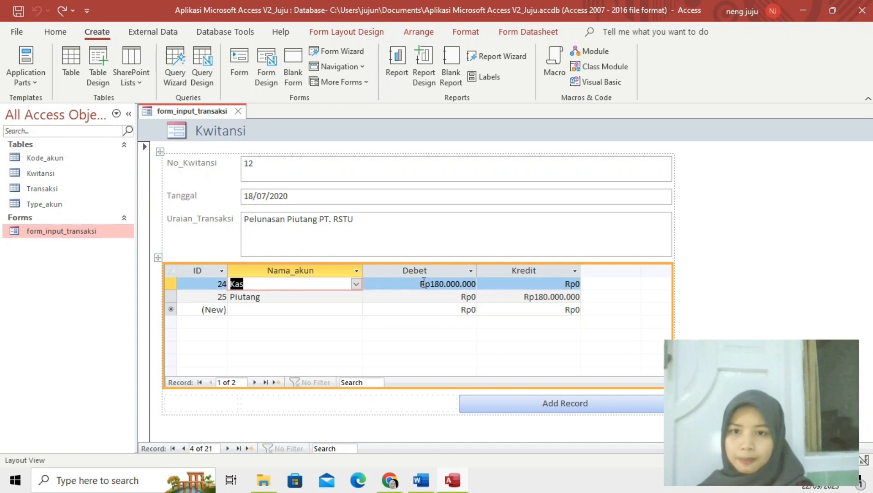
# Check the Piutang row of No_Kwitansi 12 and the Pendapatan_lainnya row of No_Kwitansi 13.
pyautogui.click(316, 294)
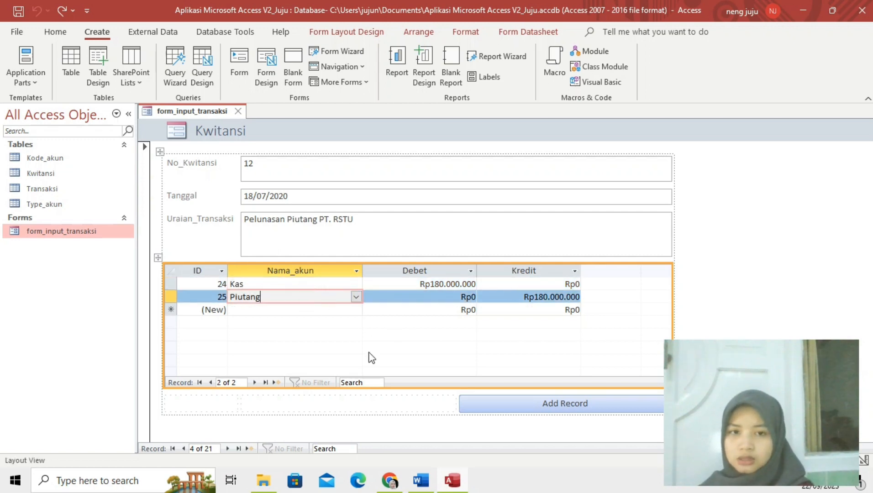
pyautogui.click(228, 449)
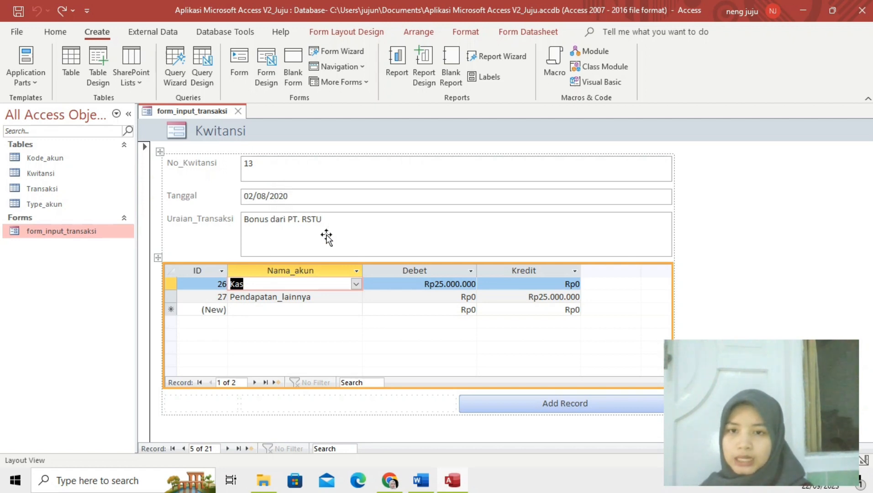
pyautogui.click(339, 297)
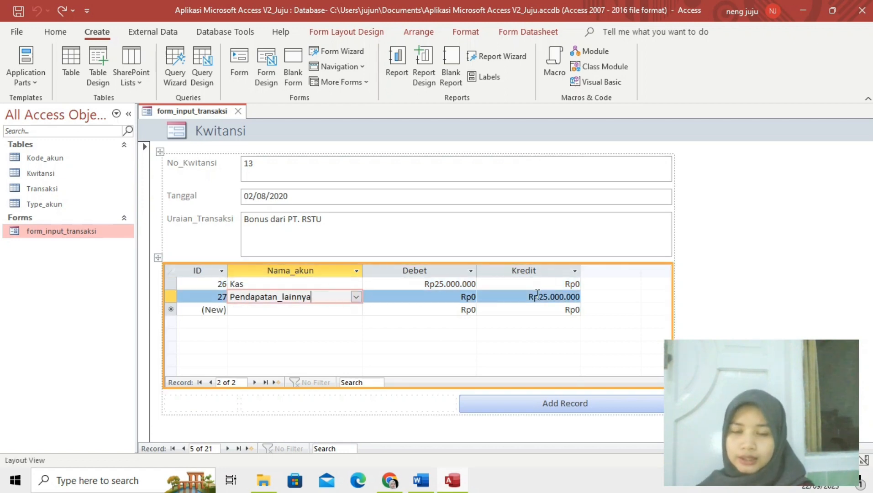
# Move on to No_Kwitansi 14 and review its number, date, description and Kas row.
pyautogui.click(227, 448)
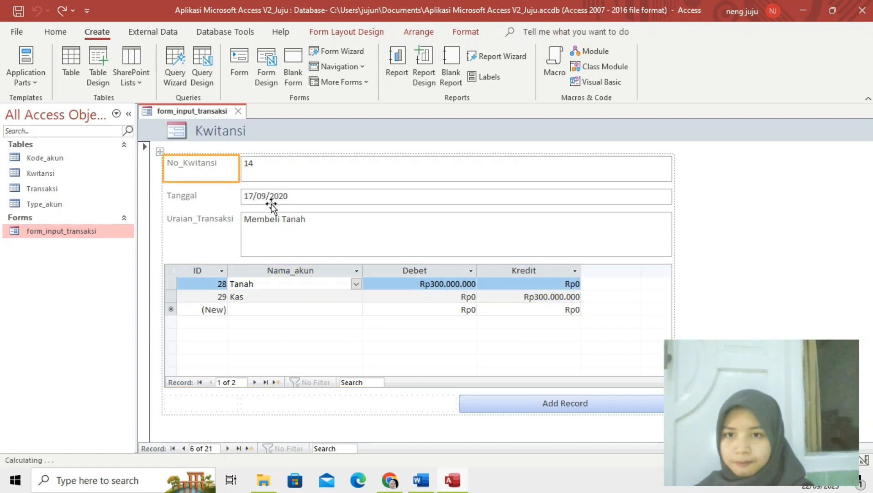
pyautogui.click(283, 165)
pyautogui.click(258, 196)
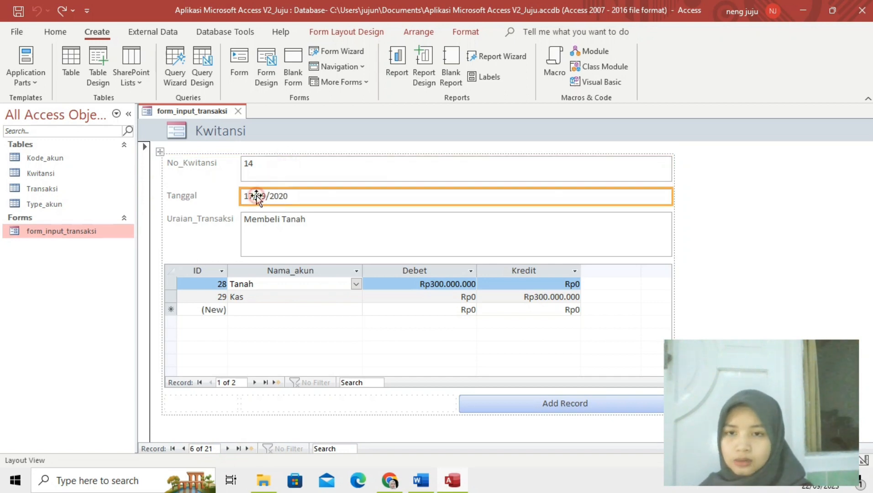
pyautogui.click(276, 228)
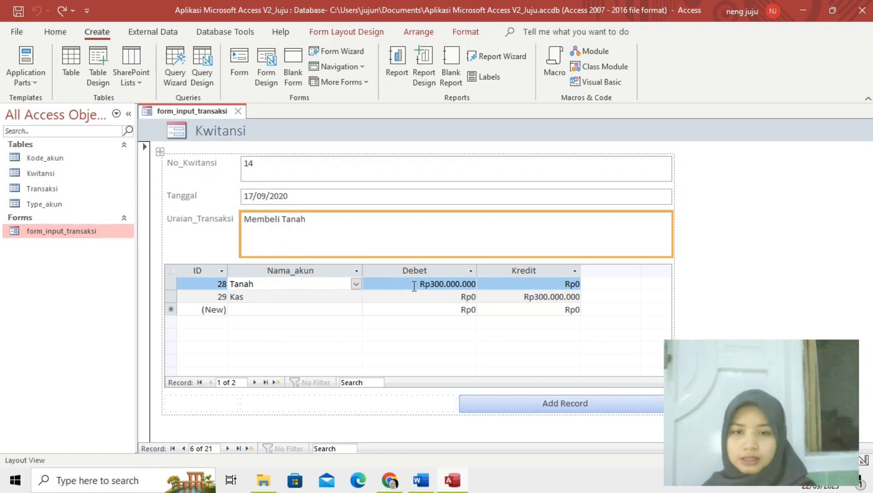
pyautogui.click(331, 296)
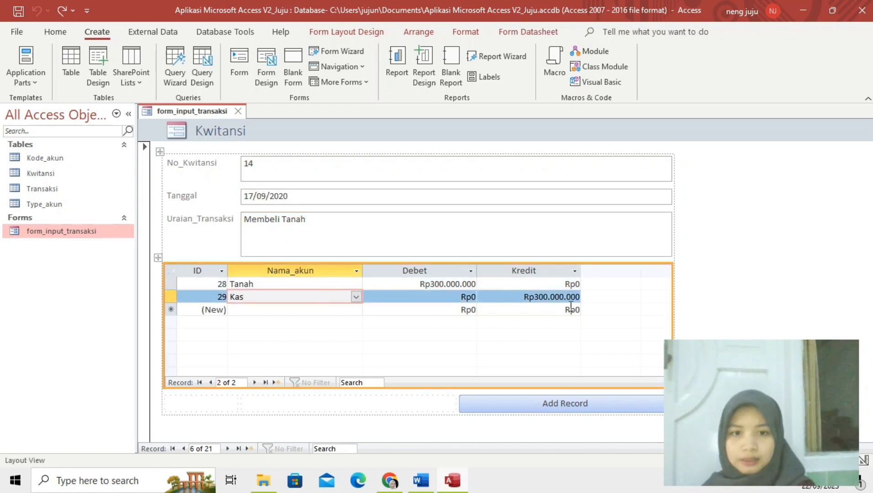
# Show the record of No_Kwitansi 15 and examine its number, description and Kas transaction row.
pyautogui.click(228, 448)
pyautogui.click(298, 169)
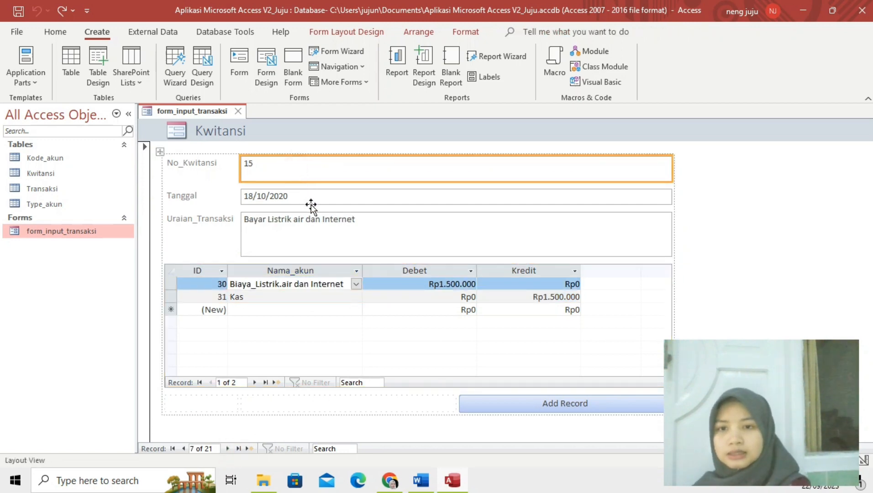
pyautogui.click(307, 221)
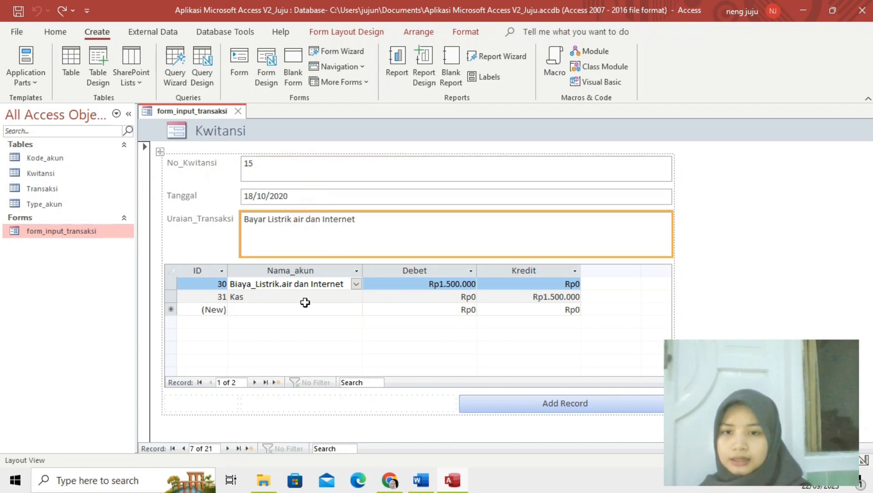
pyautogui.click(283, 294)
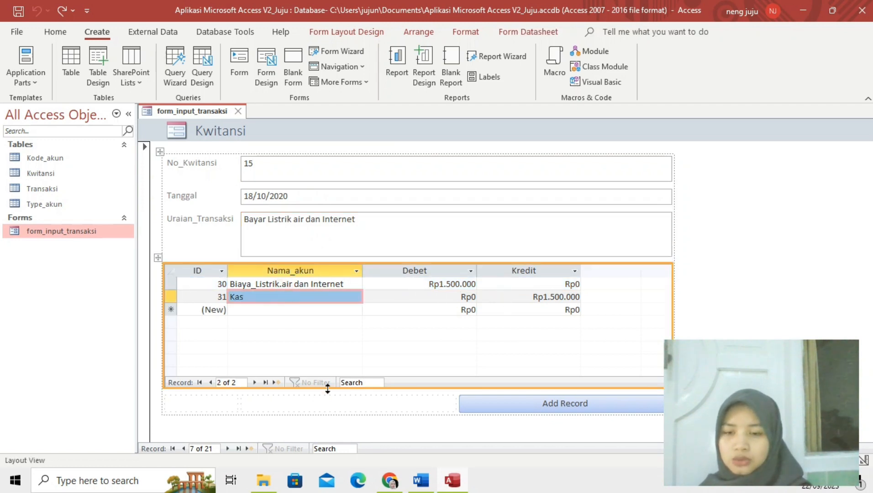
# Display No_Kwitansi 16 and check the Beban_Gaji account, its Debet entry and the Kas row.
pyautogui.click(228, 449)
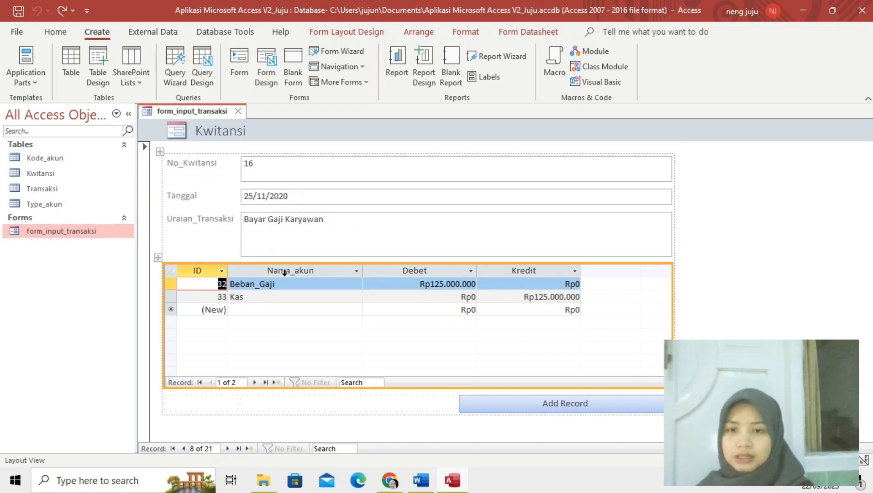
pyautogui.click(292, 288)
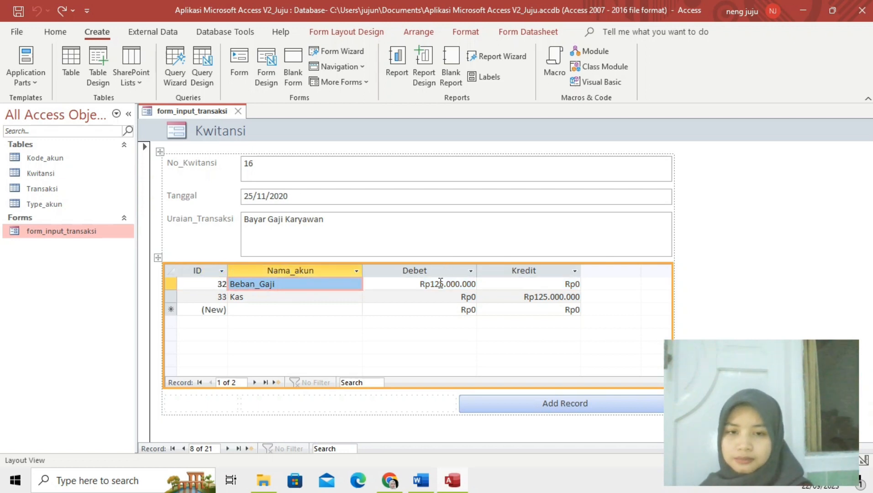
pyautogui.click(433, 285)
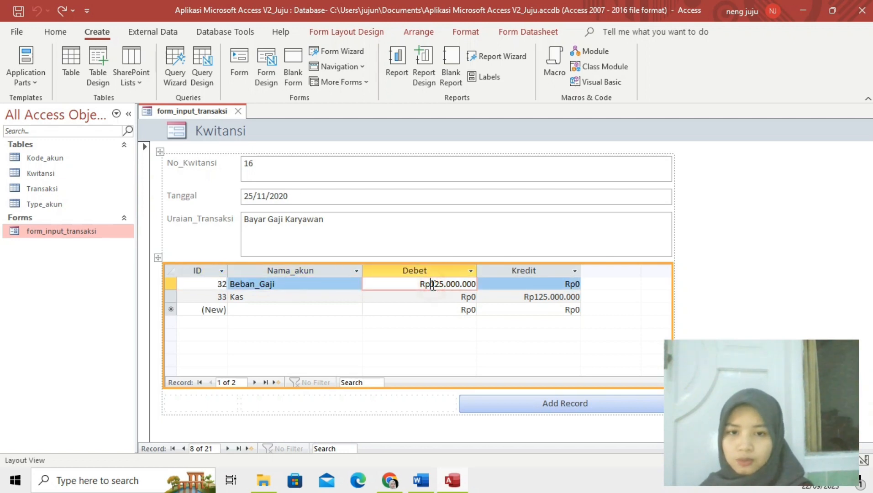
pyautogui.click(320, 297)
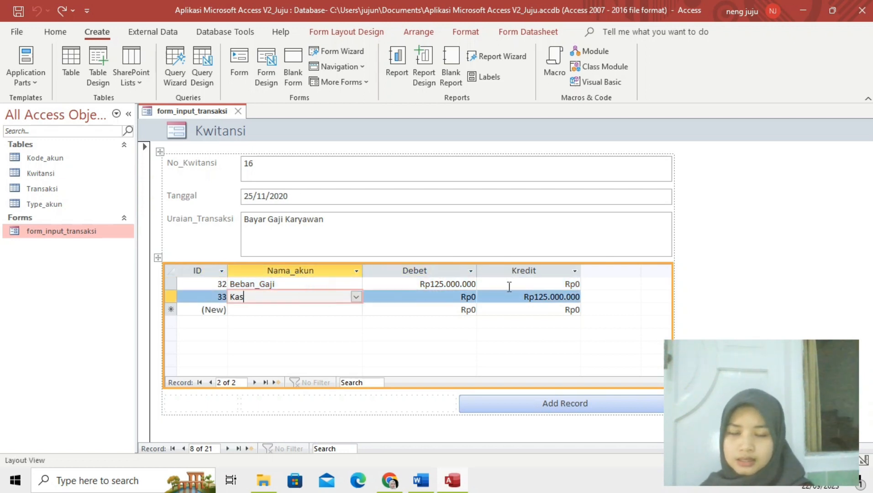
# Advance to No_Kwitansi 17 and review its number, description and Perlengkapan row.
pyautogui.click(228, 448)
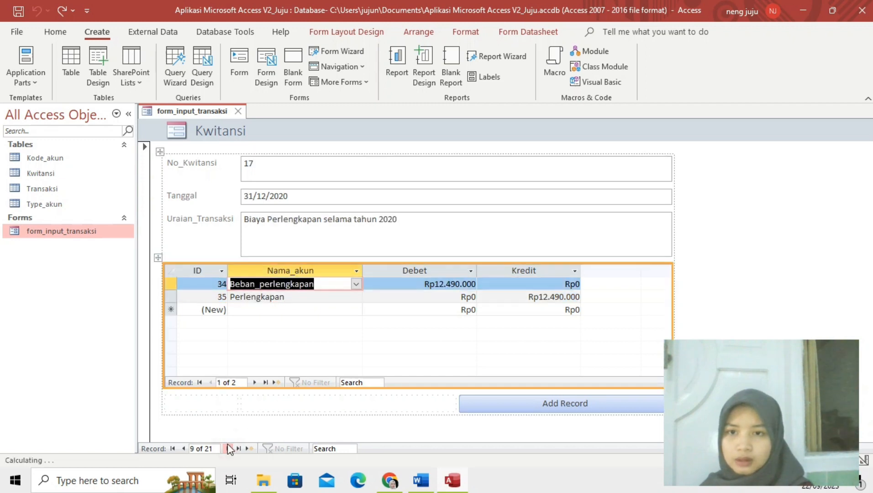
pyautogui.click(283, 176)
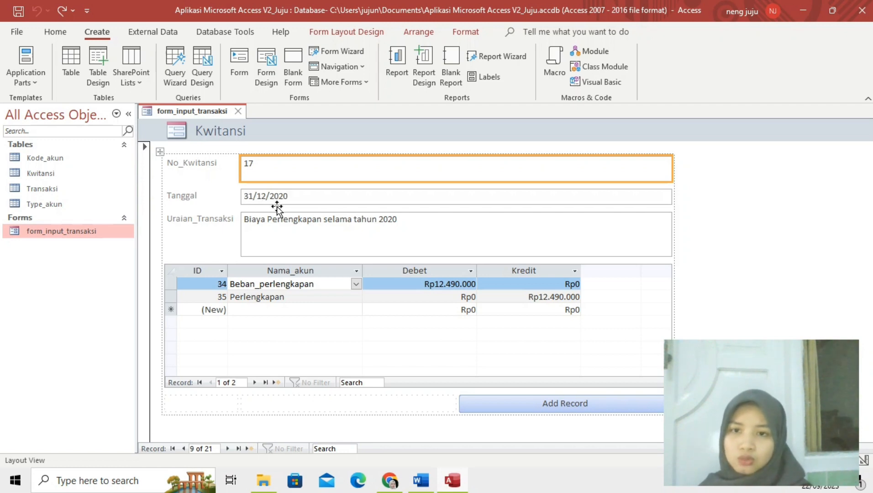
pyautogui.click(290, 231)
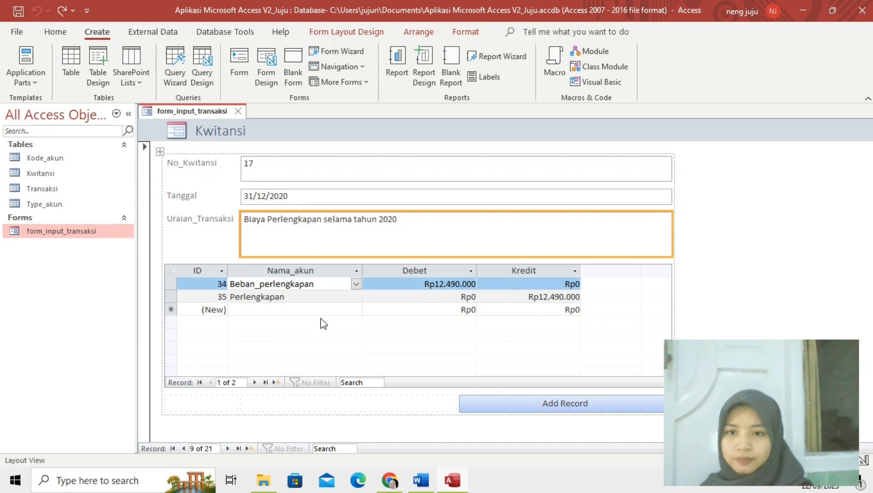
pyautogui.click(306, 293)
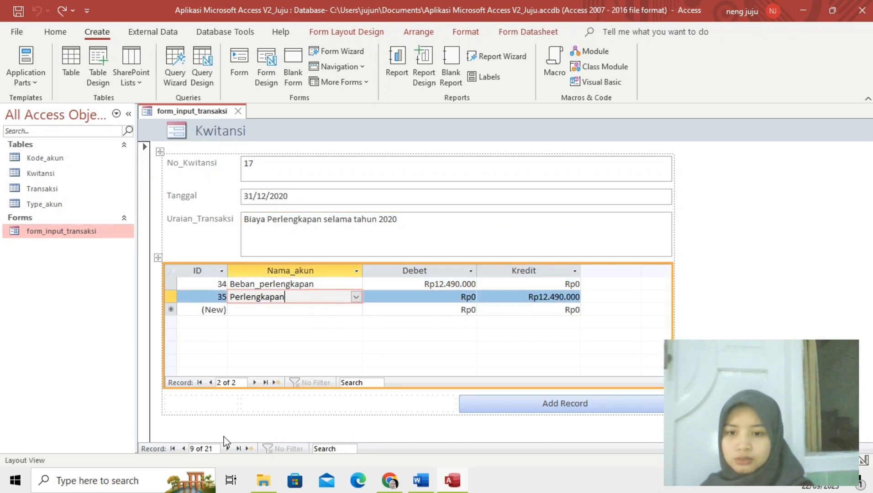
# Go to No_Kwitansi 18 and examine its description and Obat-obatan transaction row.
pyautogui.click(228, 448)
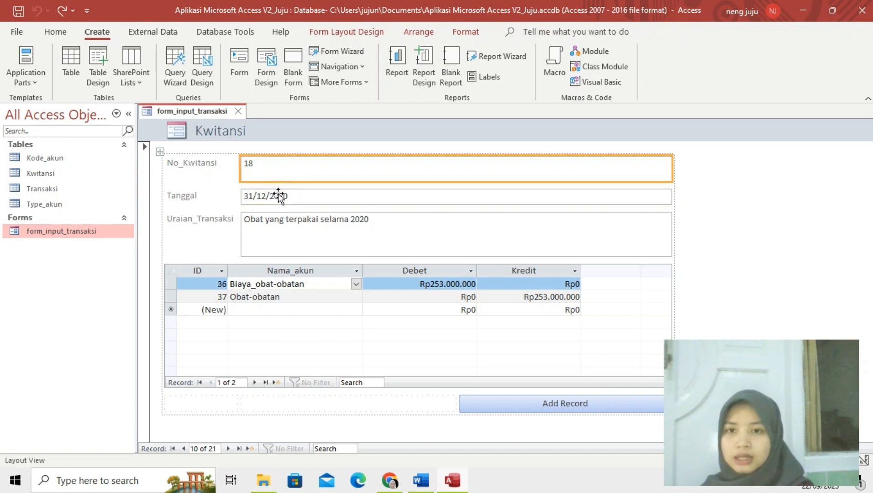
pyautogui.click(278, 224)
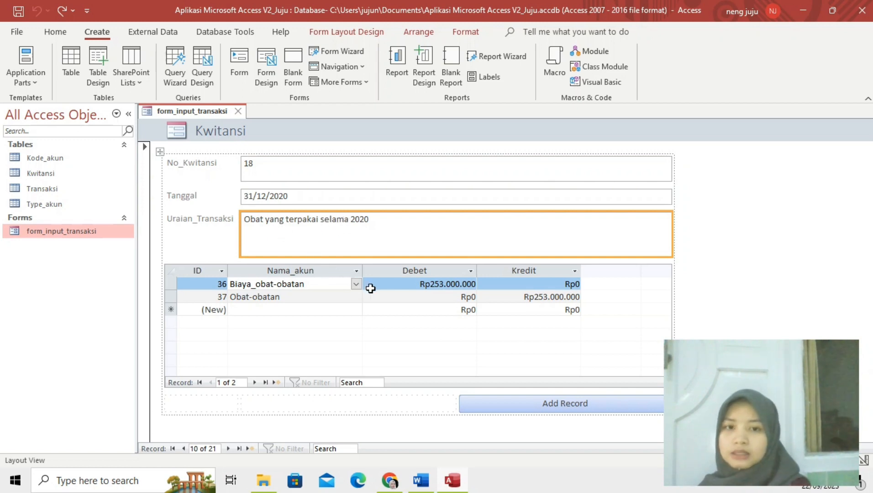
pyautogui.click(333, 299)
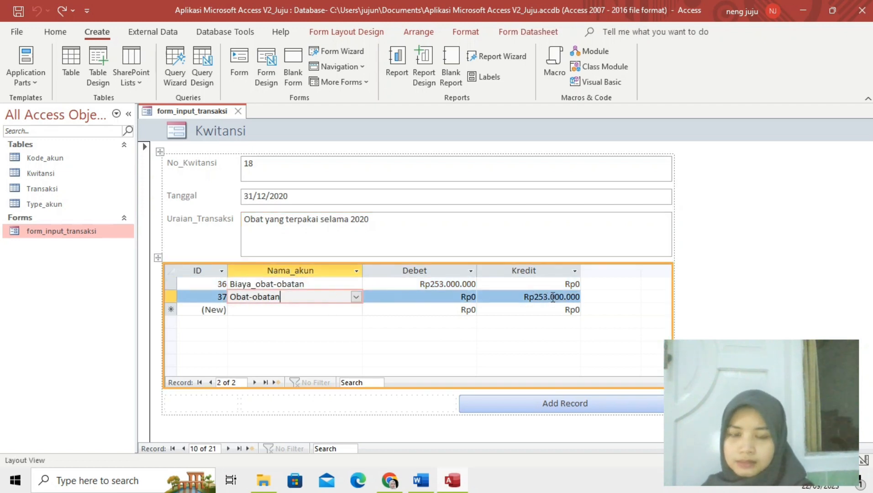
# Advance to No_Kwitansi 19 and review its Akum.Penyusutan_Peralatan transaction row.
pyautogui.click(228, 448)
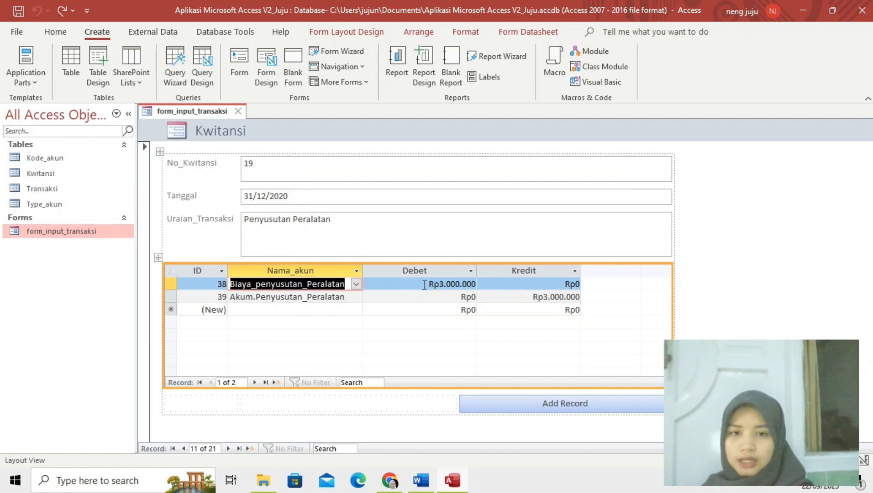
pyautogui.click(327, 296)
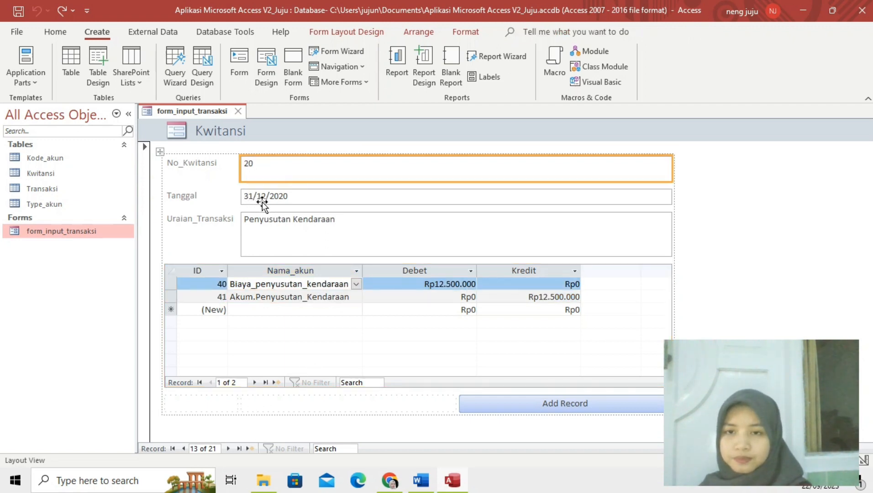
# Review the description of No_Kwitansi 20 and check its Biaya_penyusutan_kendaraan and Akum.Penyusutan_Kendaraan accounts.
pyautogui.click(267, 221)
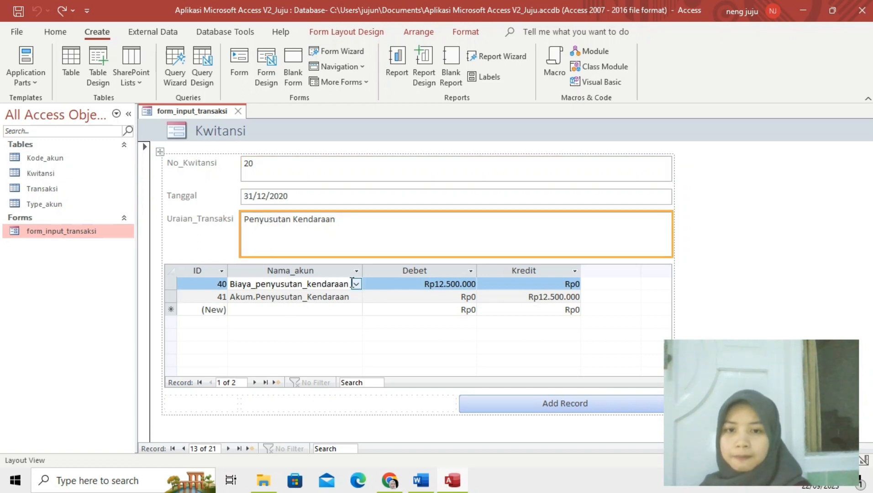
pyautogui.click(356, 284)
pyautogui.click(356, 284)
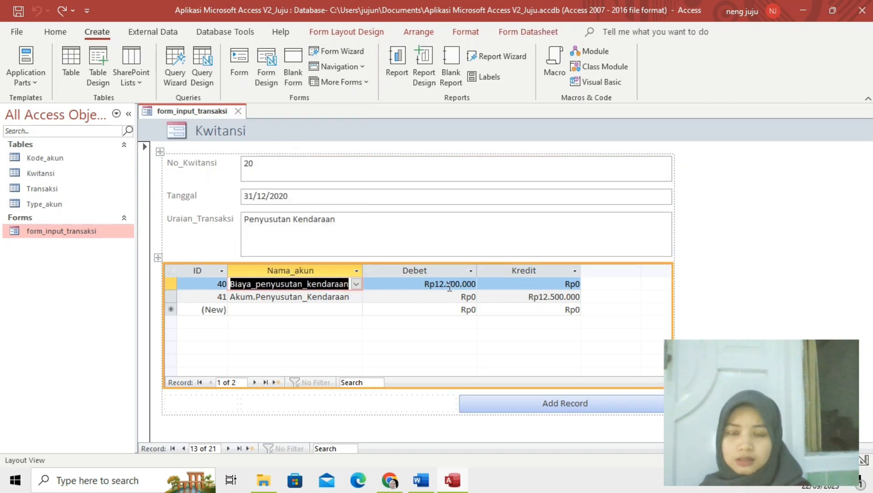
pyautogui.click(355, 297)
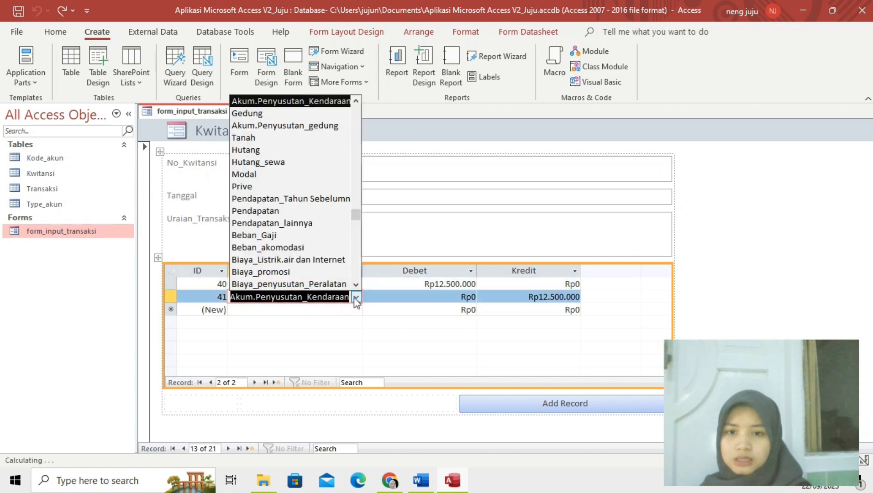
pyautogui.click(355, 297)
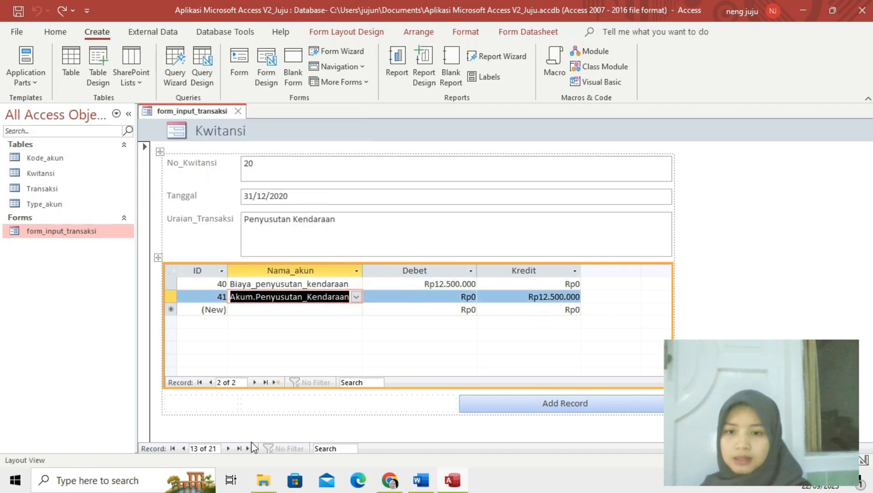
# Display No_Kwitansi 21 to check its Biaya_penyusutan_gedung and Akum.Penyusutan_gedung accounts, and move on to the record of No_Kwitansi 4.
pyautogui.click(230, 449)
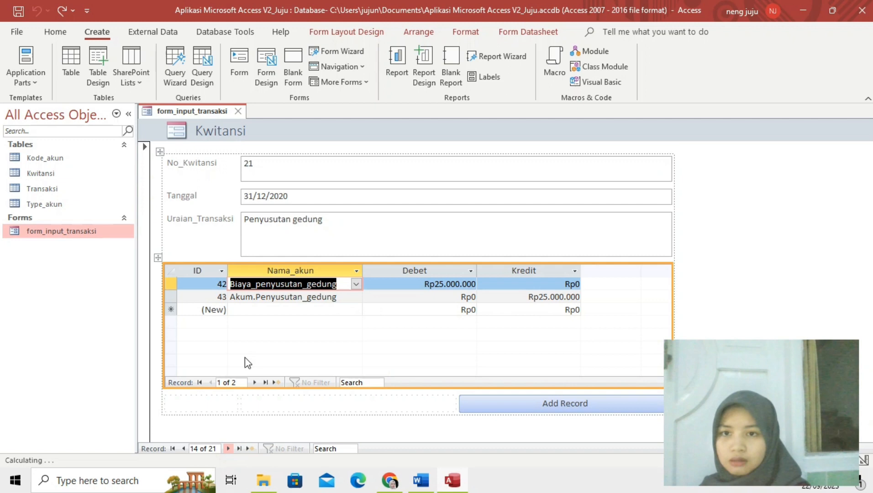
pyautogui.click(356, 280)
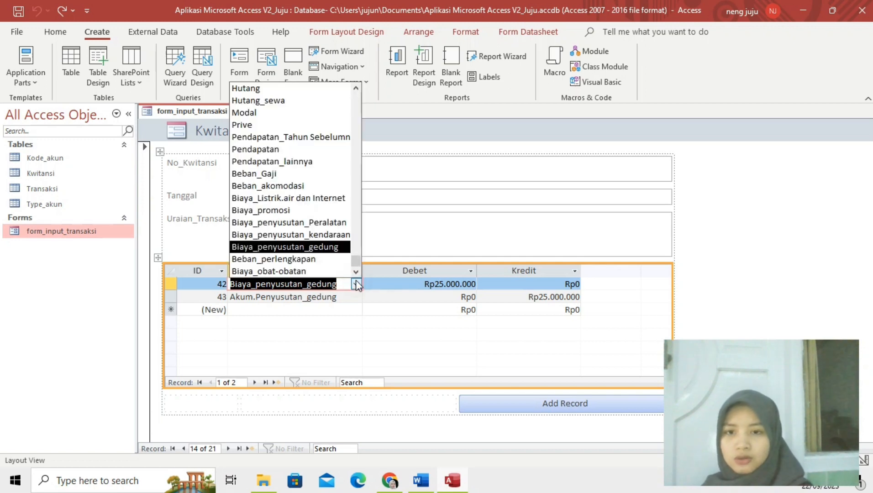
pyautogui.click(357, 280)
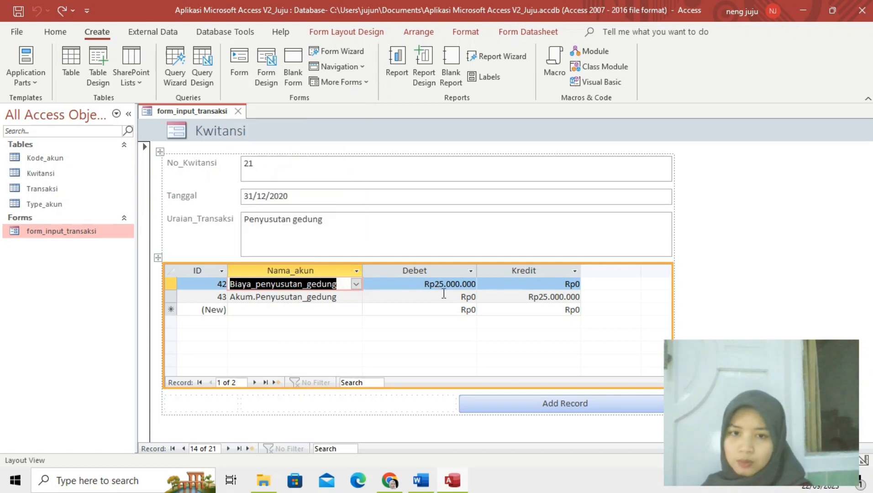
pyautogui.click(348, 298)
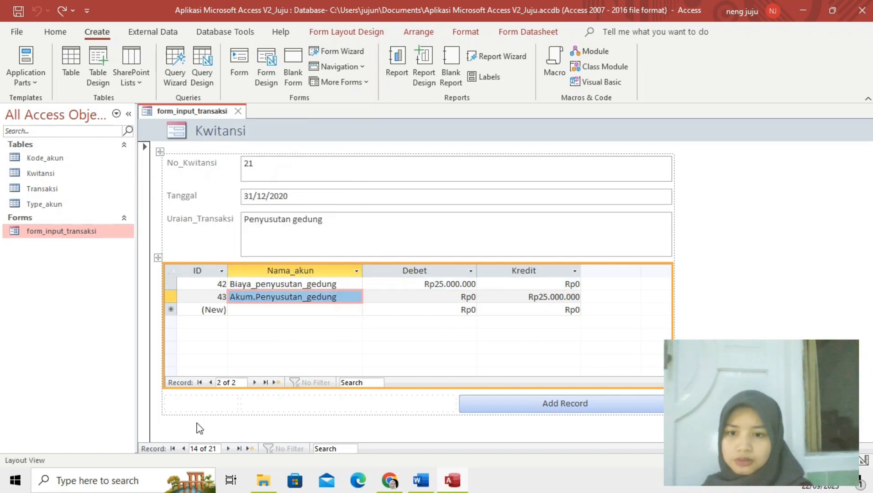
pyautogui.doubleClick(228, 449)
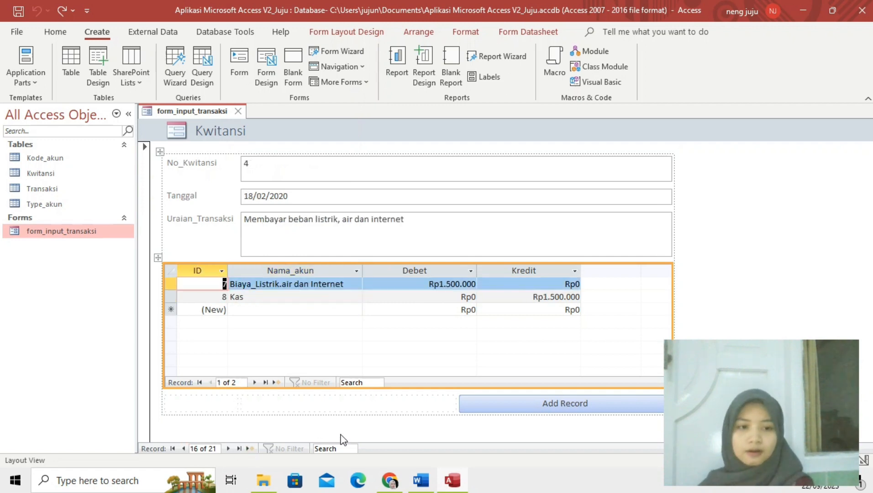